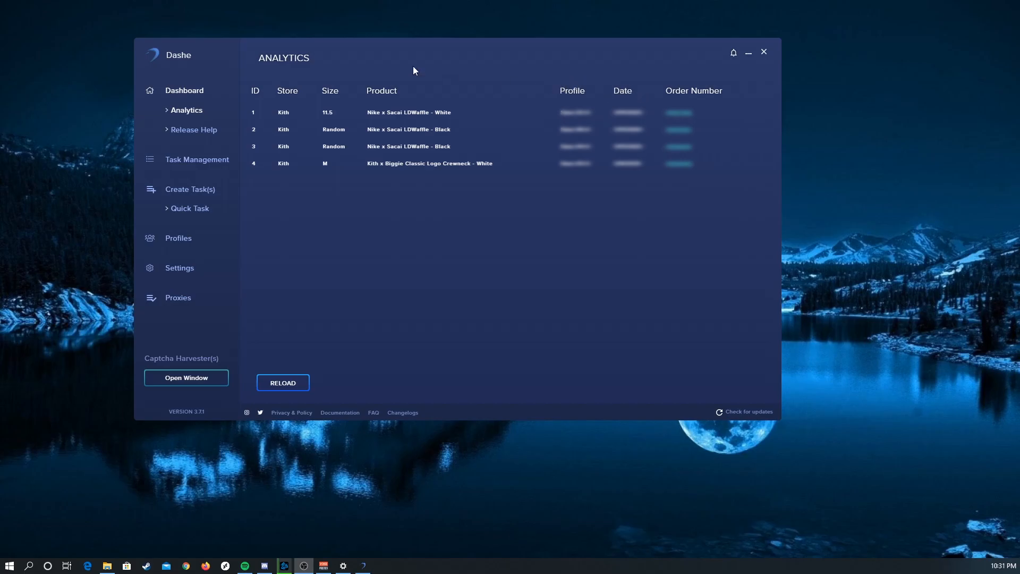
# Step: Examine the upcoming releases in Release Help, including the Supreme Week 11 date, product keywords and notes
pyautogui.click(201, 130)
pyautogui.scroll(-5, 363, 166)
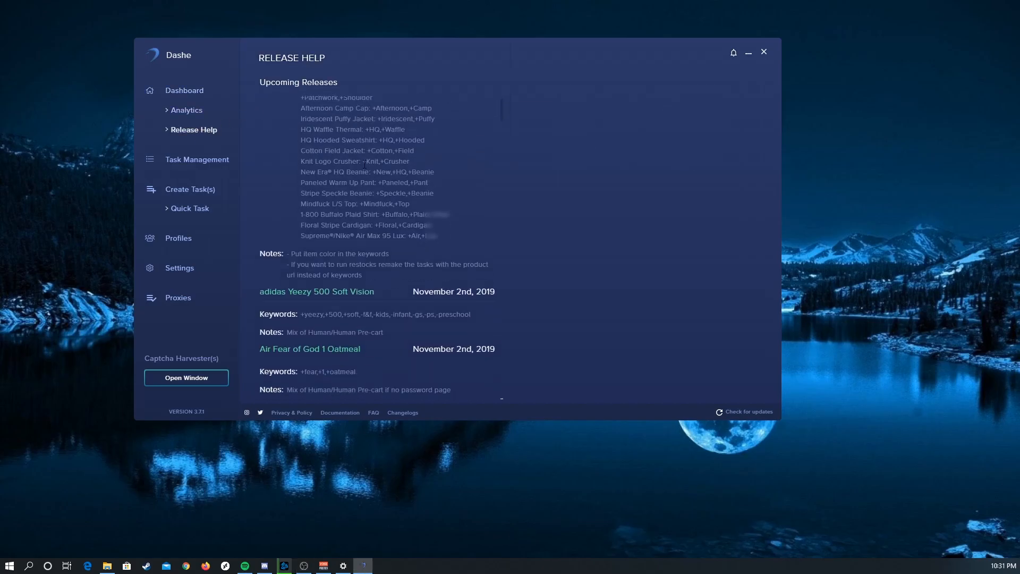
pyautogui.scroll(5, 454, 149)
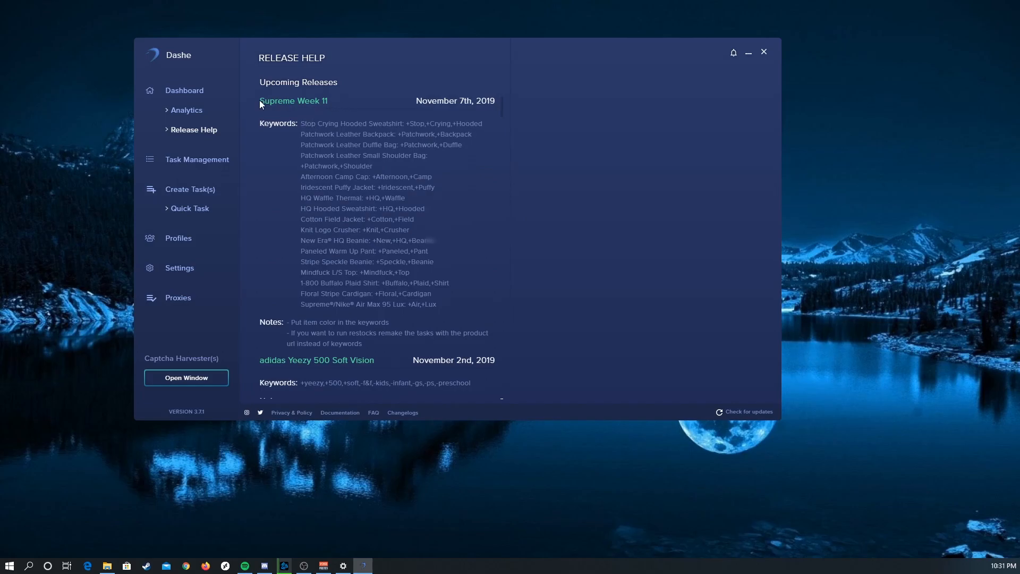
pyautogui.moveTo(261, 102); pyautogui.dragTo(494, 103)
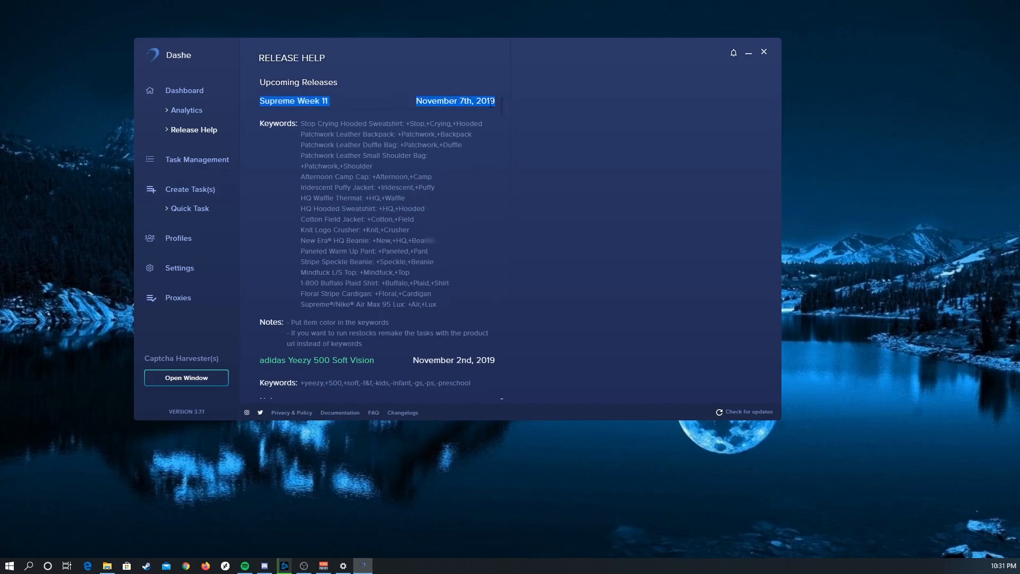
pyautogui.click(491, 103)
pyautogui.scroll(-5, 332, 223)
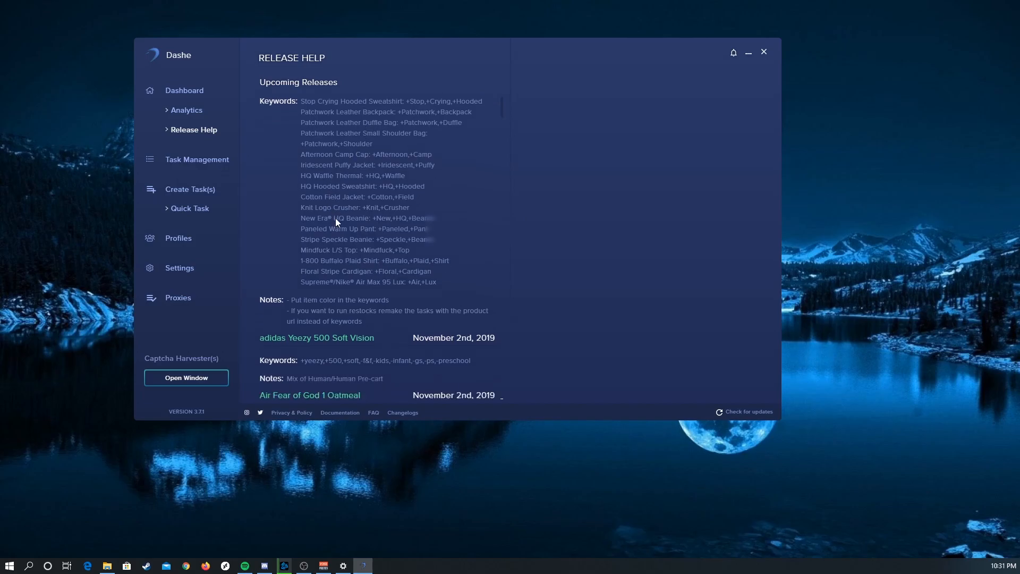
pyautogui.scroll(5, 332, 223)
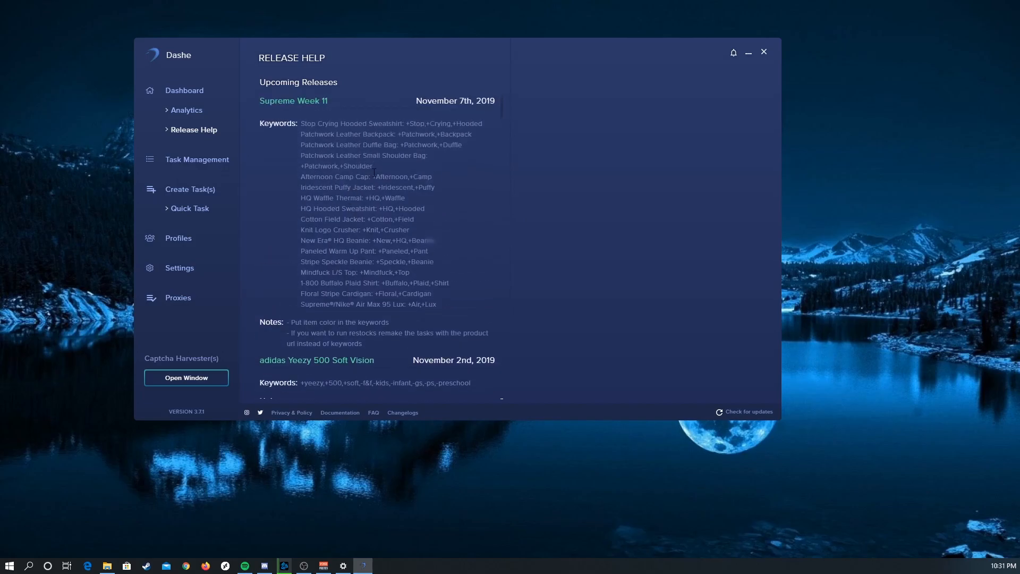
# Step: Add a DSM-US task with the keywords +Dunk,+Low,+Syracuse and delete it from the task list
pyautogui.click(198, 162)
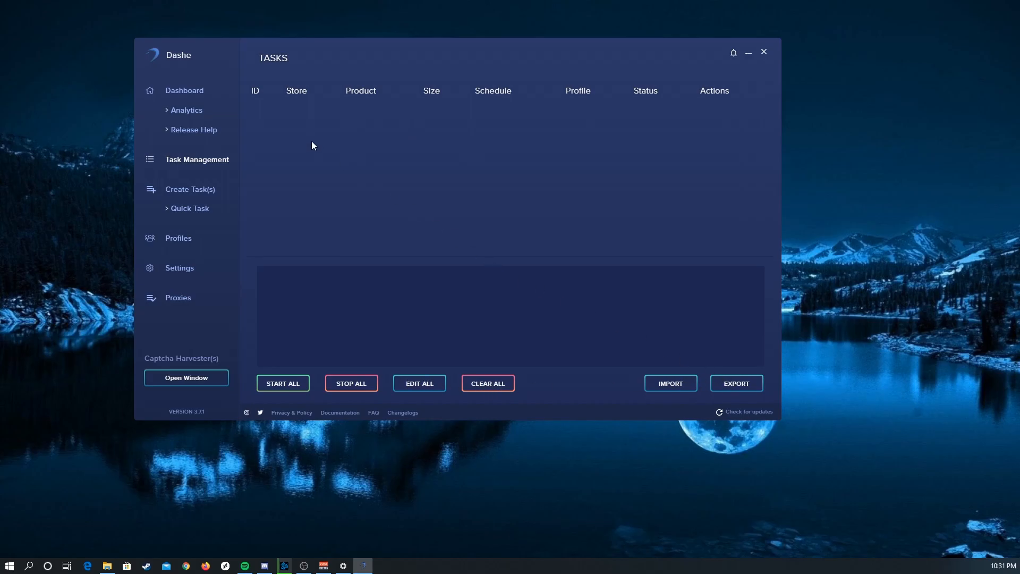
pyautogui.click(192, 190)
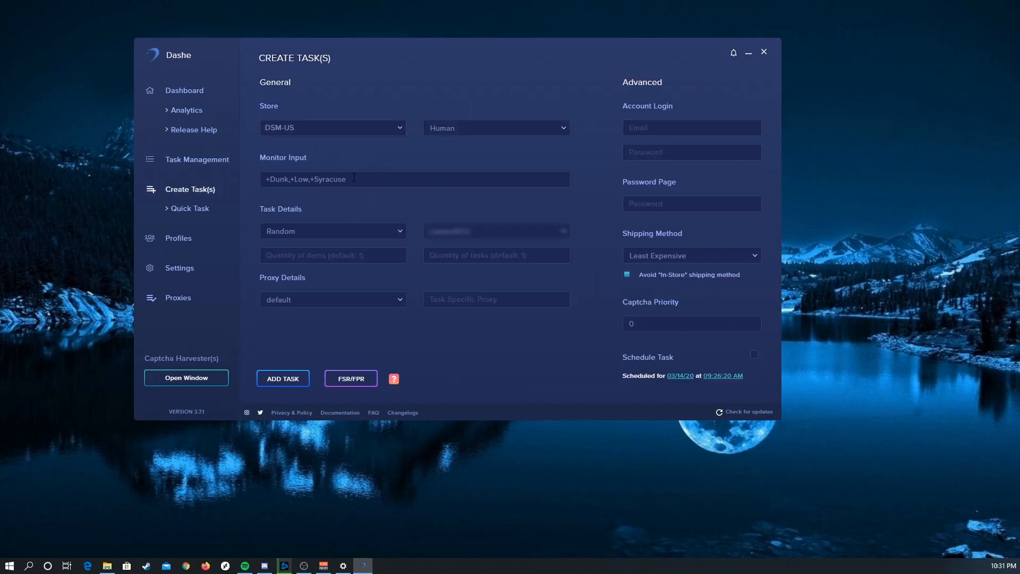
pyautogui.moveTo(349, 179); pyautogui.dragTo(272, 180)
pyautogui.click(302, 179)
pyautogui.click(492, 131)
pyautogui.click(492, 132)
pyautogui.click(223, 159)
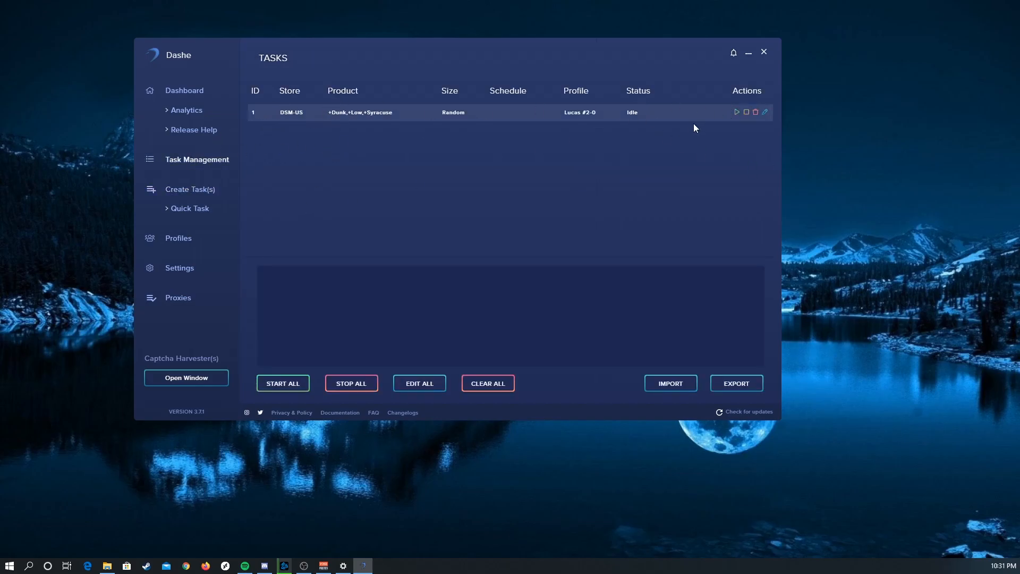
pyautogui.click(755, 112)
# Step: Clear the monitor input in the task creation form and reset the size and profile to unselected
pyautogui.click(199, 192)
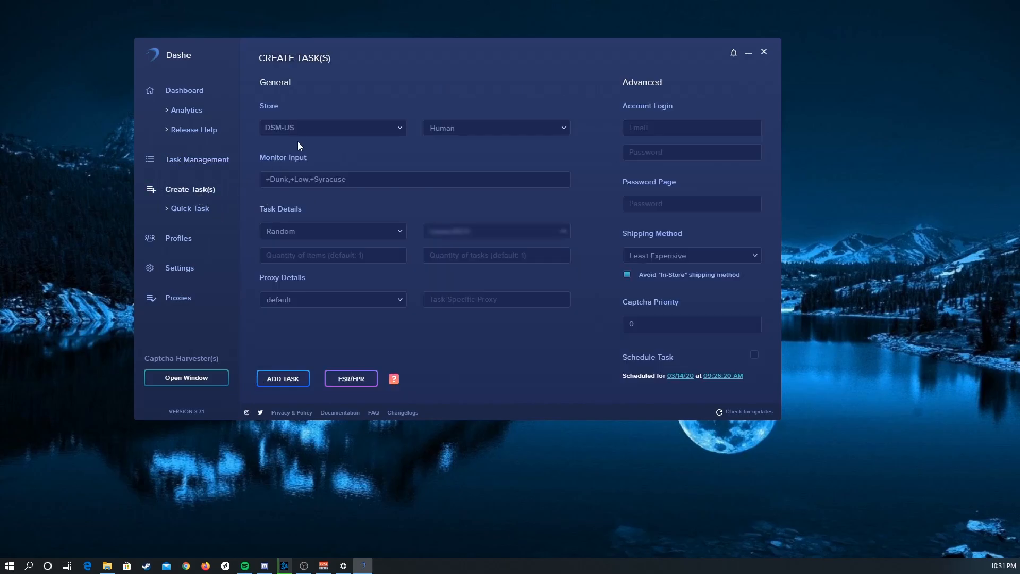
pyautogui.moveTo(355, 181); pyautogui.dragTo(231, 180)
pyautogui.press('BackSpace')
pyautogui.click(304, 229)
pyautogui.click(304, 230)
pyautogui.click(304, 229)
pyautogui.click(319, 244)
pyautogui.click(476, 232)
pyautogui.click(481, 244)
# Step: Reset the proxy list choice in the task creation form to unselected
pyautogui.click(297, 301)
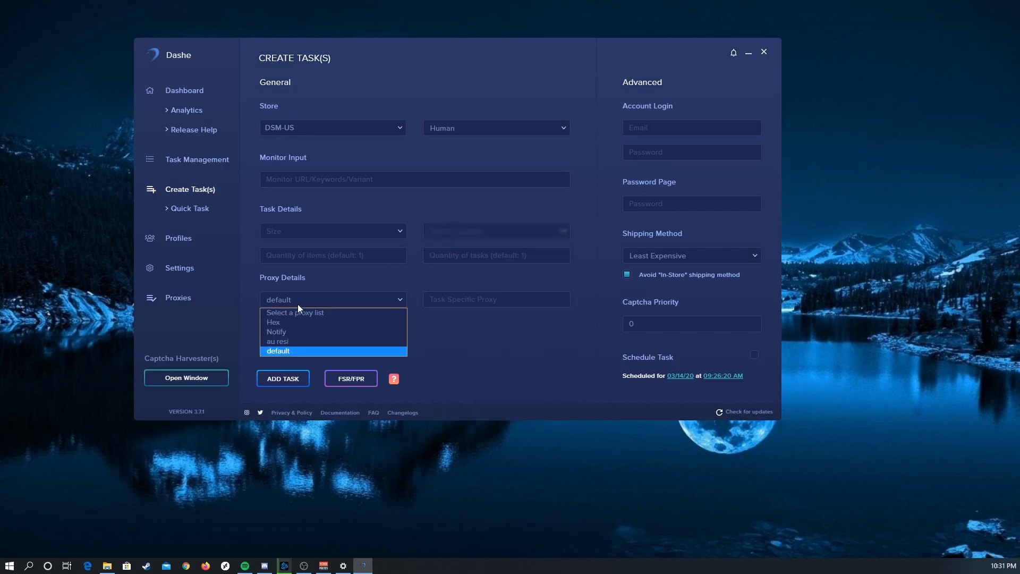
pyautogui.click(307, 307)
pyautogui.click(314, 301)
pyautogui.click(308, 314)
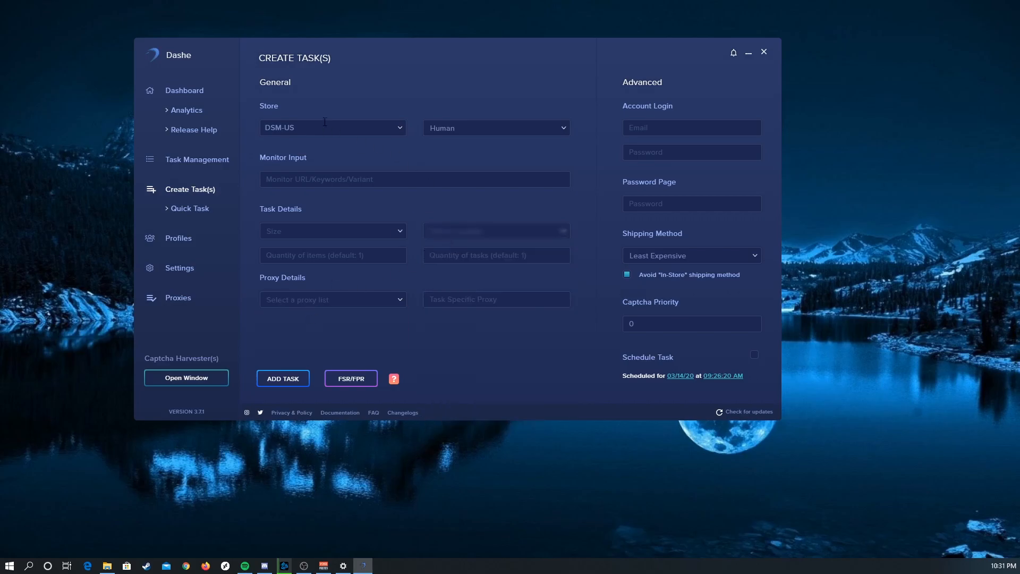
# Step: Set the task's store to Kith and its mode to Human Pre-Cart
pyautogui.click(322, 128)
pyautogui.click(471, 129)
pyautogui.click(381, 119)
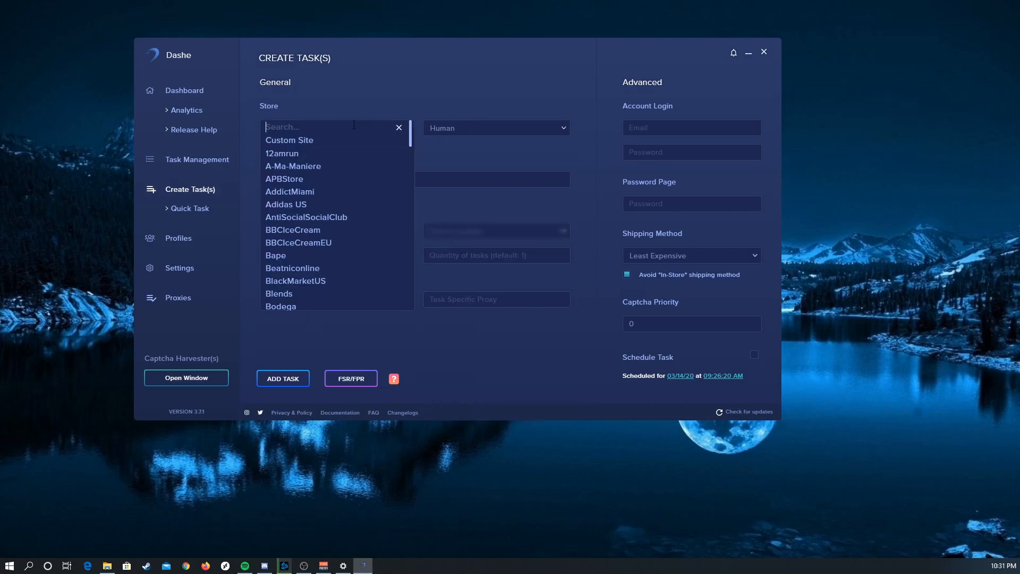
pyautogui.write('kith')
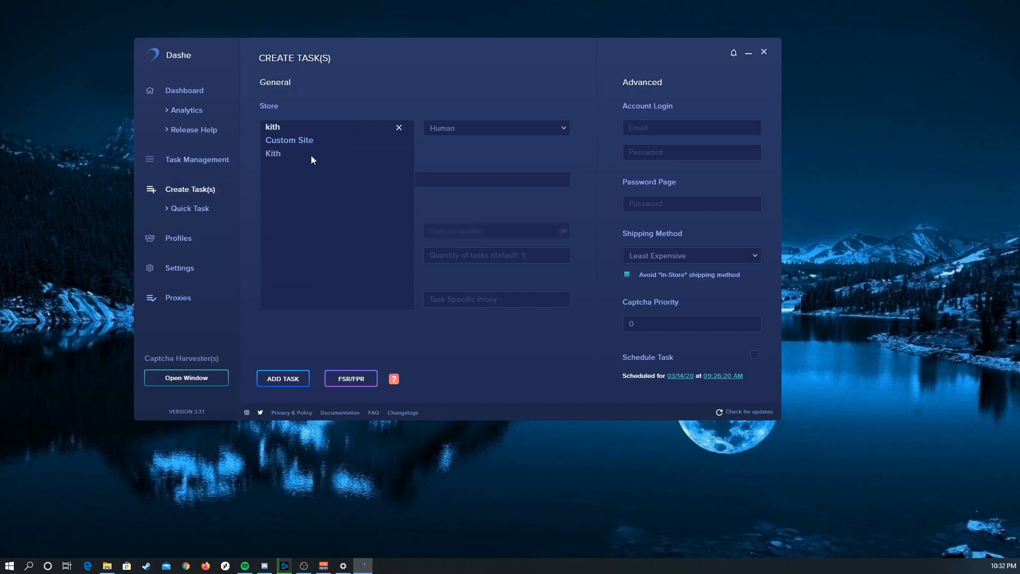
pyautogui.click(311, 156)
pyautogui.click(457, 132)
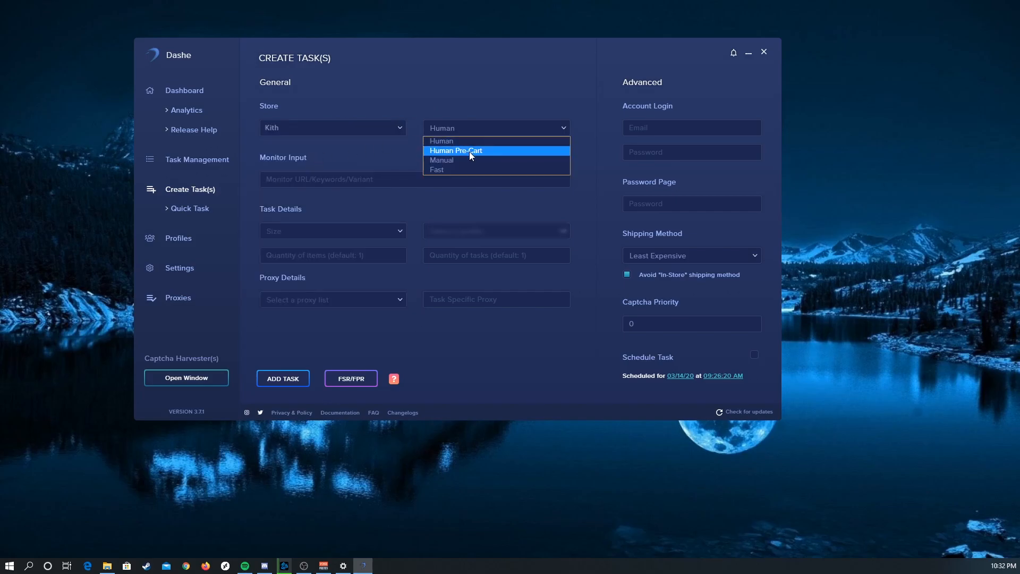
pyautogui.click(470, 153)
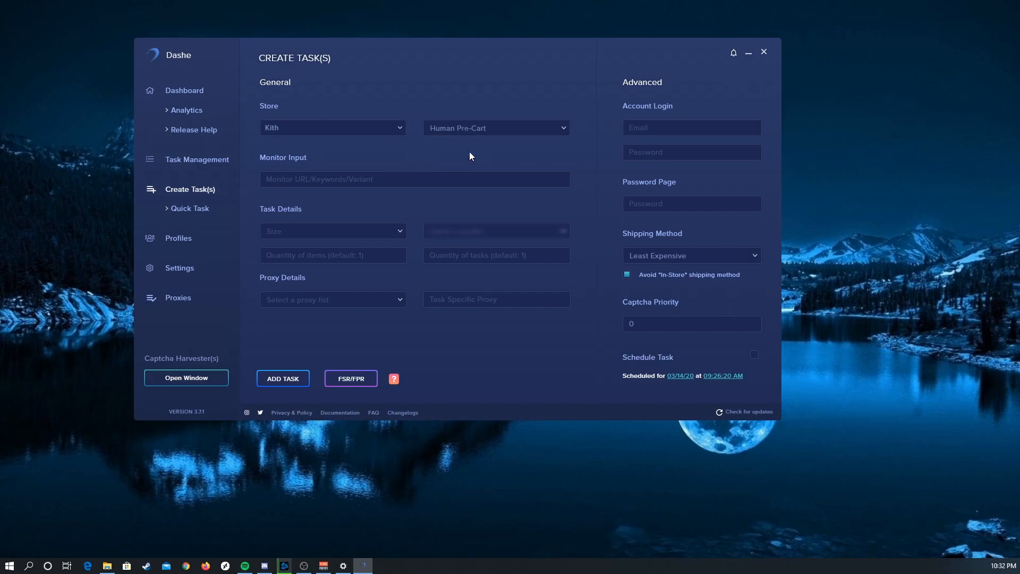
pyautogui.click(455, 127)
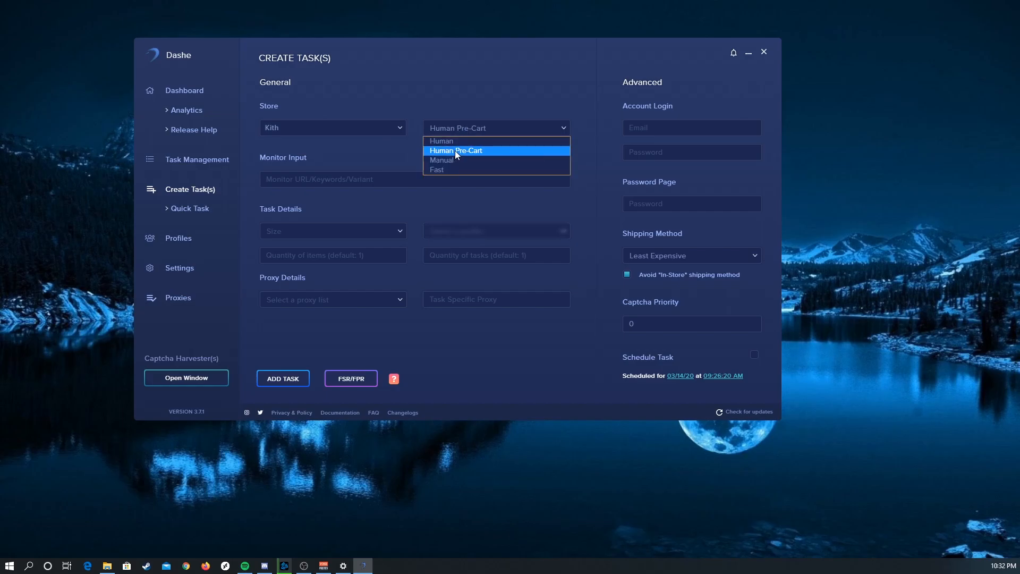
pyautogui.click(456, 152)
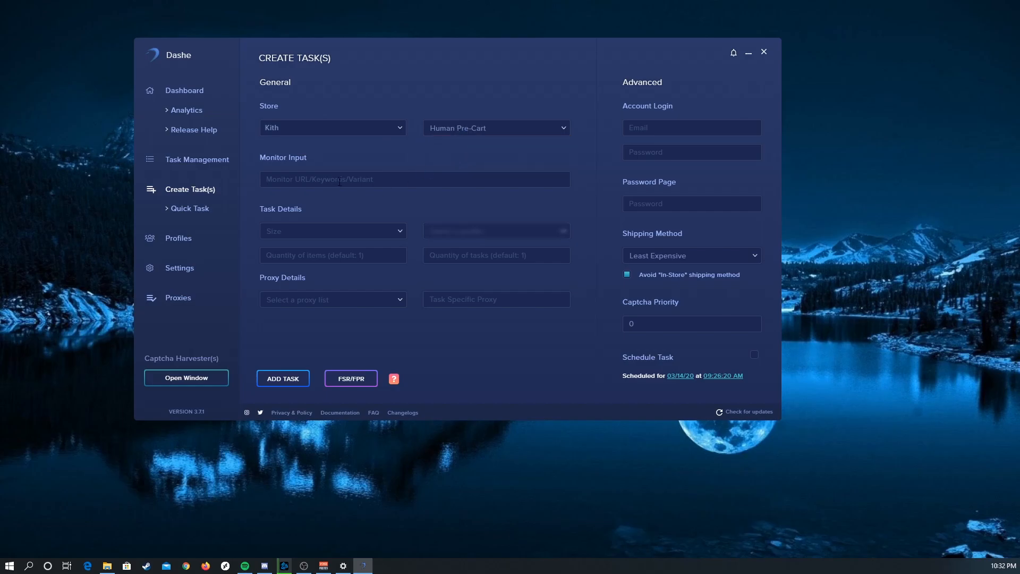
# Step: Enter kith.com/off-white-jordan-5 as the monitor input and set the size to Random
pyautogui.write('kith.com/off-white-jordan-5')
pyautogui.click(315, 230)
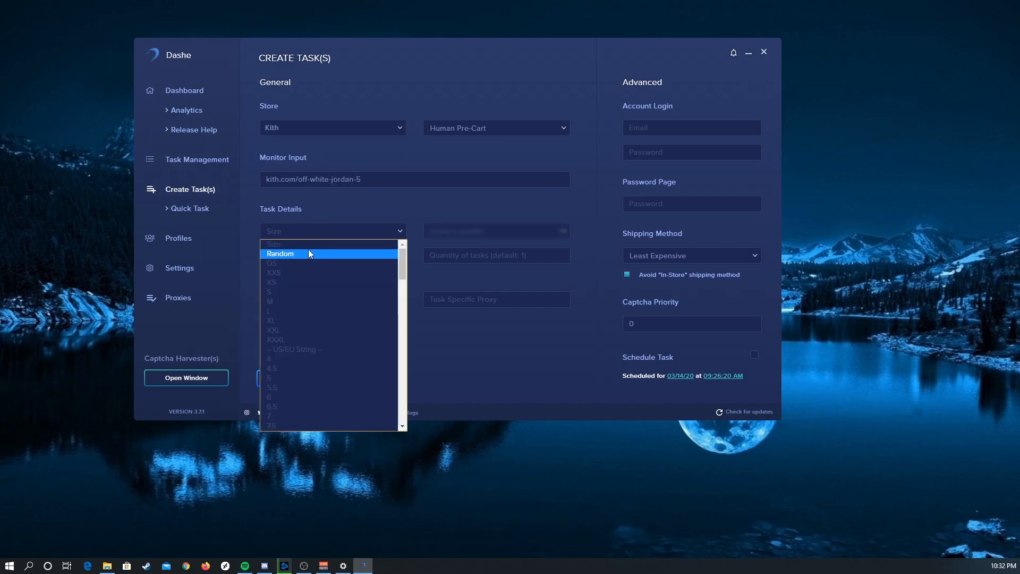
pyautogui.click(308, 250)
# Step: Select the first debit profile in the list and set the quantity of tasks to 5
pyautogui.click(481, 234)
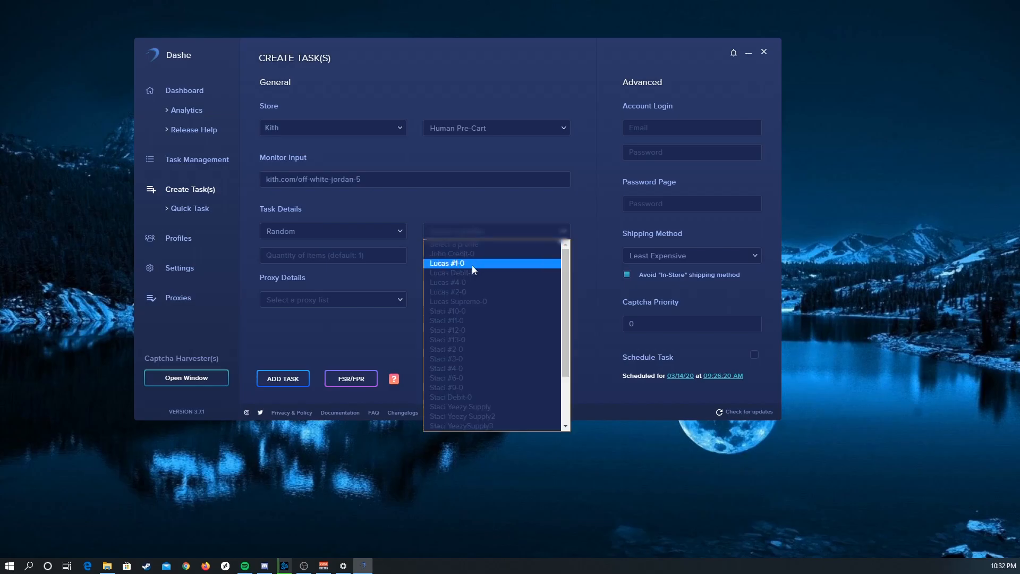
pyautogui.click(467, 272)
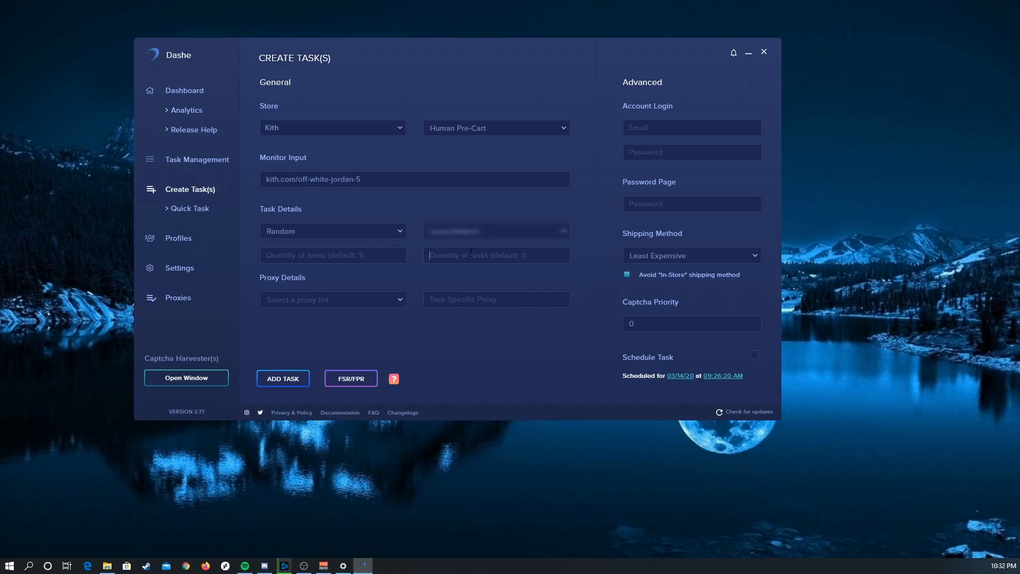
pyautogui.write('5')
# Step: Assign the Hex proxy list and add the Kith tasks to the task list
pyautogui.click(357, 299)
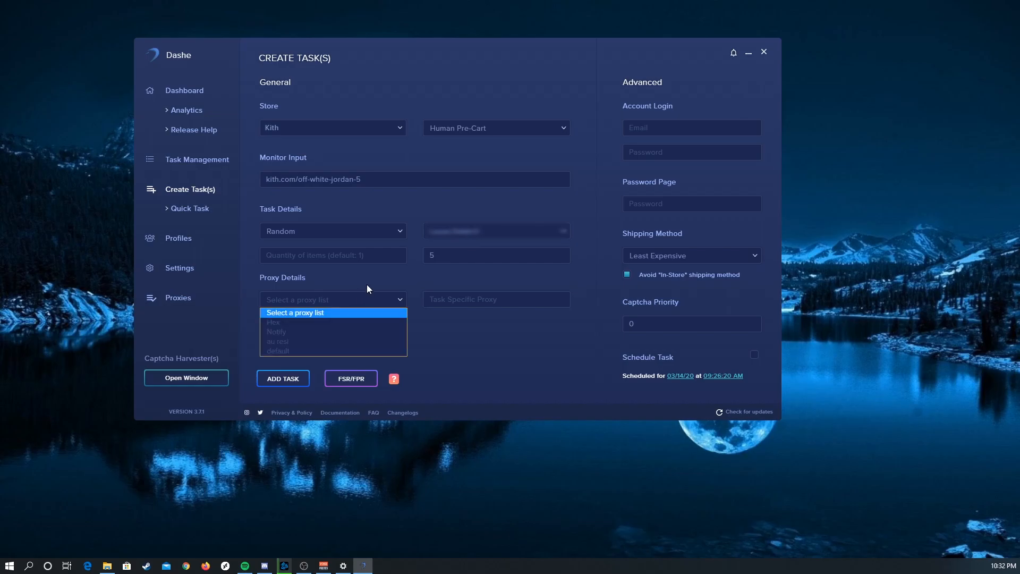
pyautogui.click(346, 323)
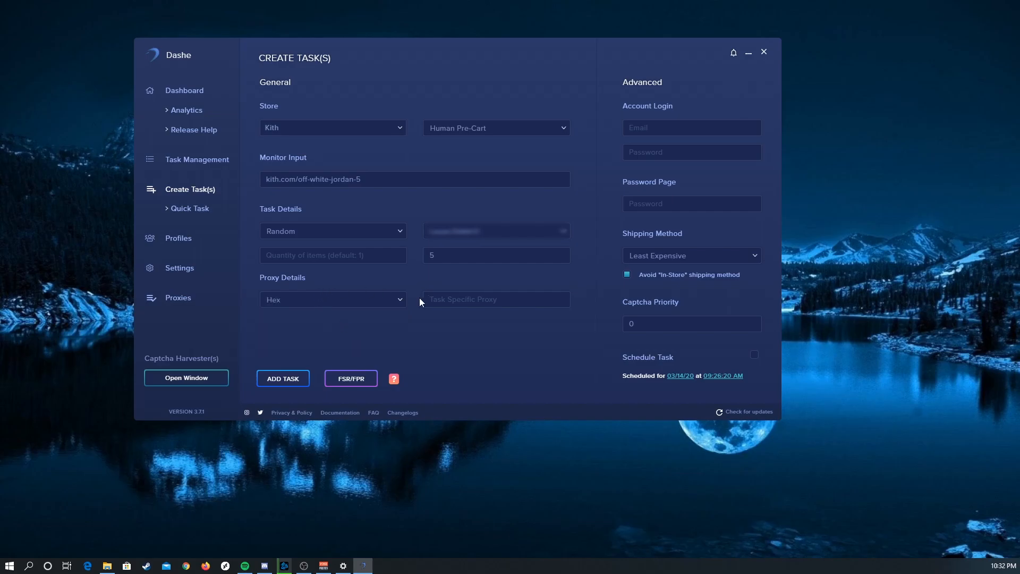
pyautogui.click(287, 381)
pyautogui.click(205, 162)
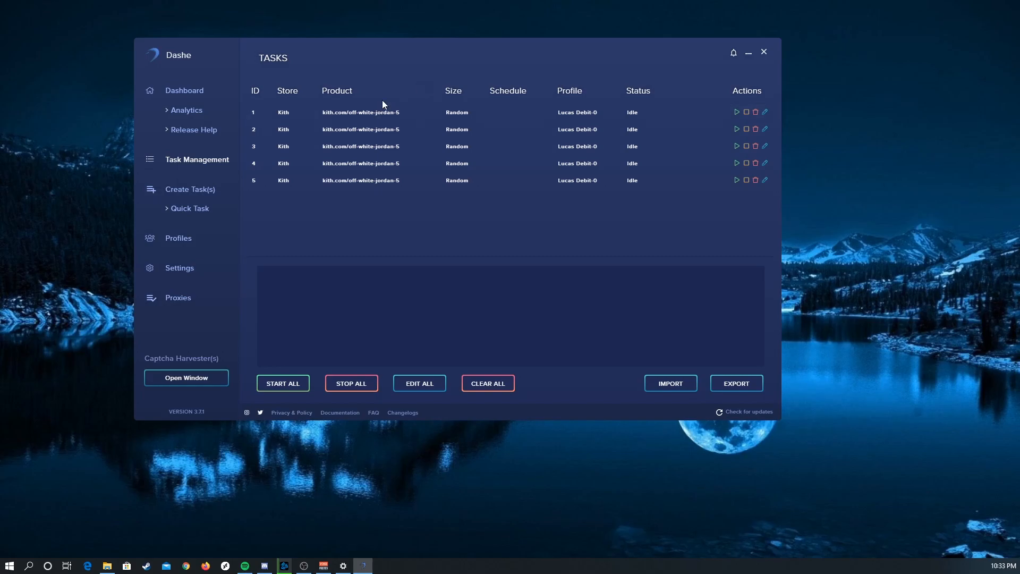
# Step: Start another task with the store set to Undefeated and enter the account login e-mail
pyautogui.click(198, 189)
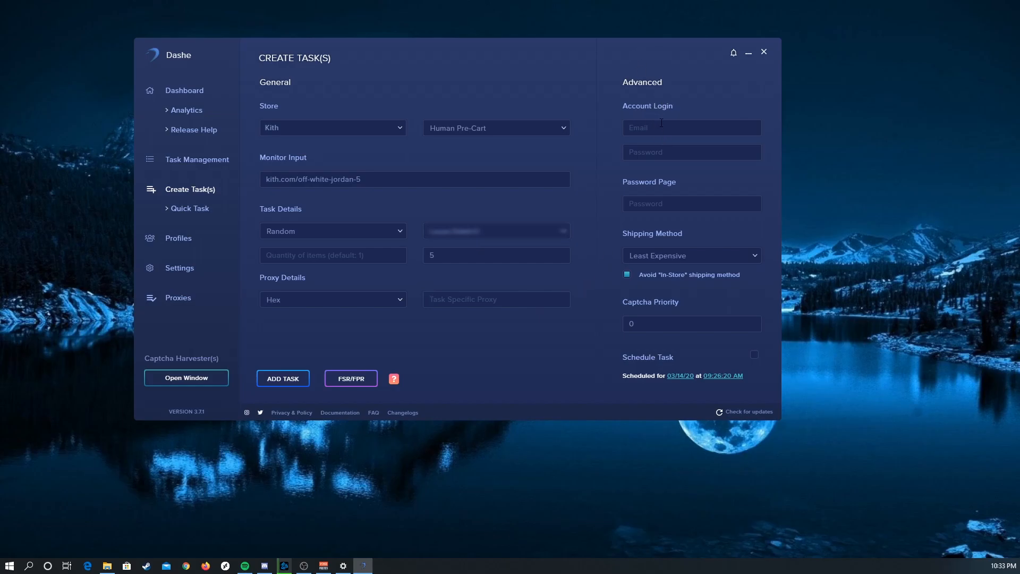
pyautogui.click(307, 127)
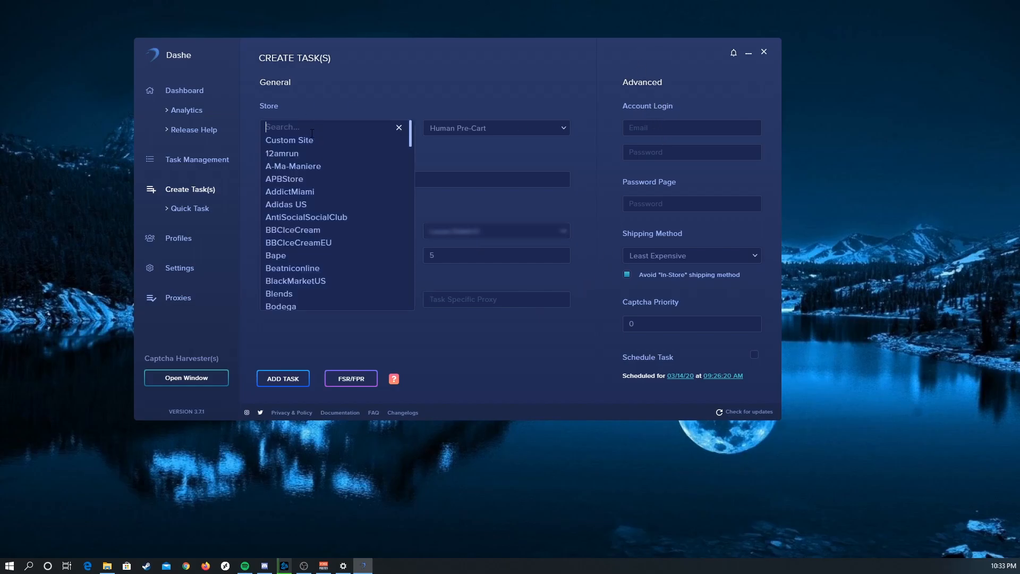
pyautogui.write('Und')
pyautogui.click(297, 154)
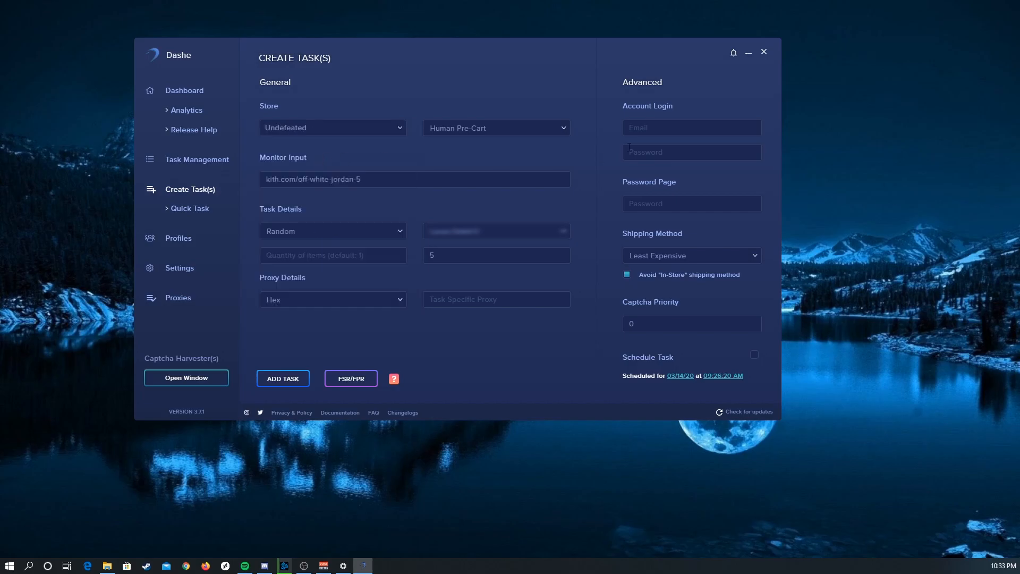
# Step: Review the available shipping methods for the Undefeated task and choose Least Expensive
pyautogui.click(677, 250)
pyautogui.click(677, 250)
pyautogui.click(681, 256)
pyautogui.click(671, 268)
pyautogui.click(681, 256)
pyautogui.click(683, 257)
# Step: Enable scheduling for the Undefeated task and set the start time's minutes to 59
pyautogui.click(755, 356)
pyautogui.click(722, 377)
pyautogui.click(564, 224)
pyautogui.click(553, 224)
pyautogui.click(551, 224)
pyautogui.click(548, 224)
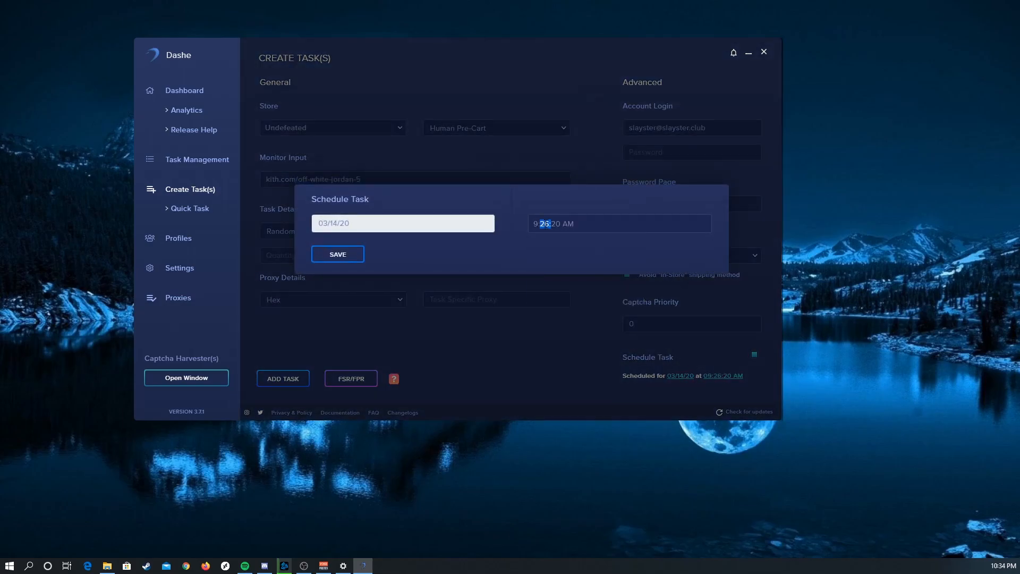
pyautogui.click(544, 223)
pyautogui.click(544, 223)
pyautogui.click(544, 223)
pyautogui.click(573, 246)
pyautogui.click(572, 268)
pyautogui.write('59')
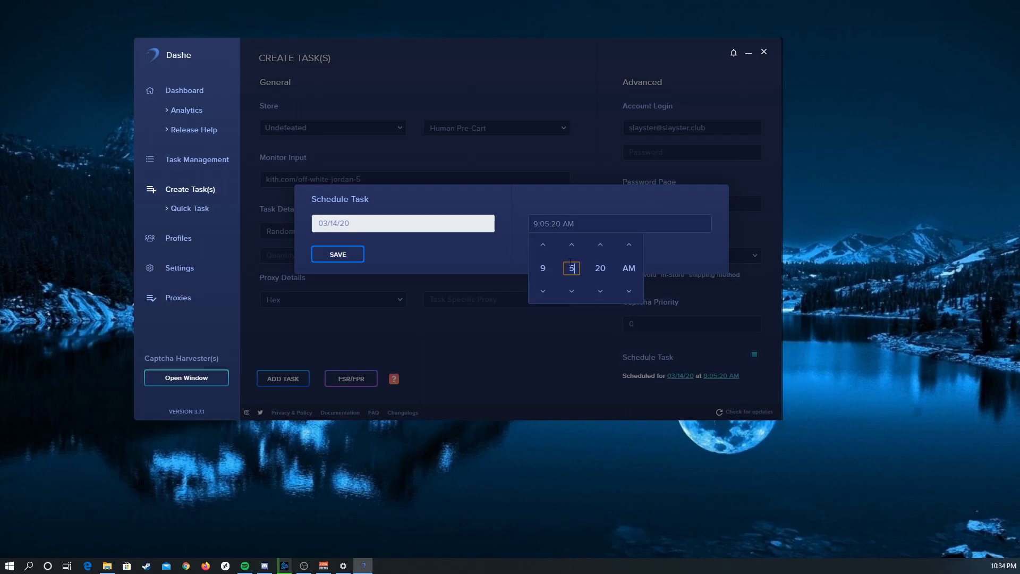
# Step: Set the start time's seconds to 30 and save the task schedule
pyautogui.click(593, 266)
pyautogui.write('3')
pyautogui.click(699, 246)
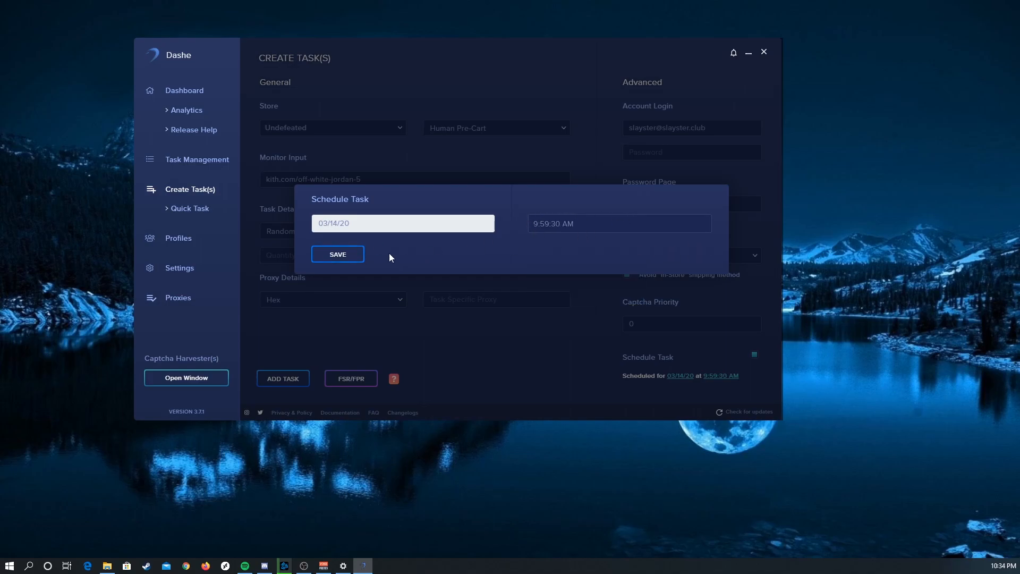
pyautogui.click(352, 254)
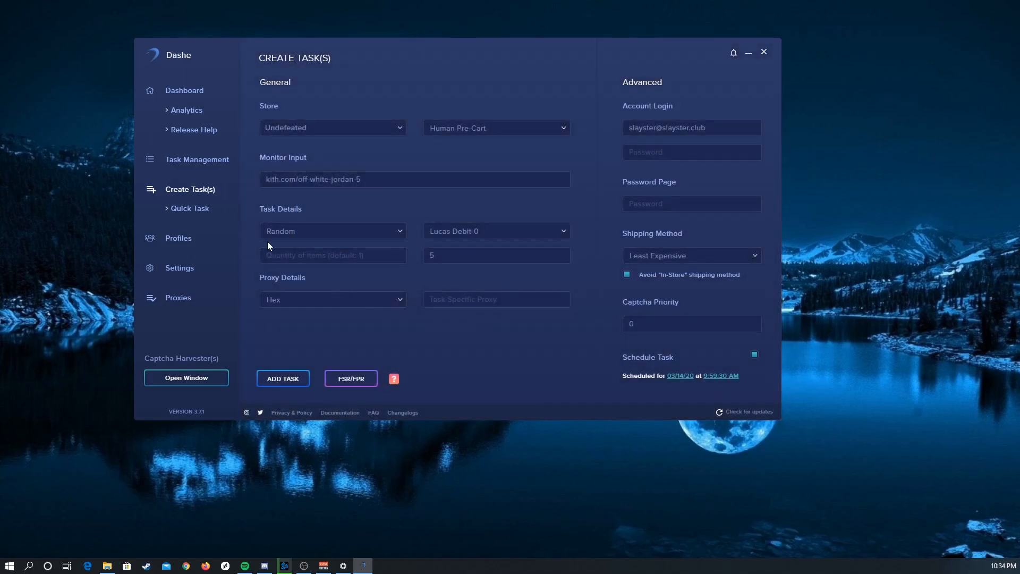
# Step: Add the scheduled Undefeated tasks and check them in the task list
pyautogui.click(292, 379)
pyautogui.click(199, 160)
pyautogui.scroll(-1, 426, 184)
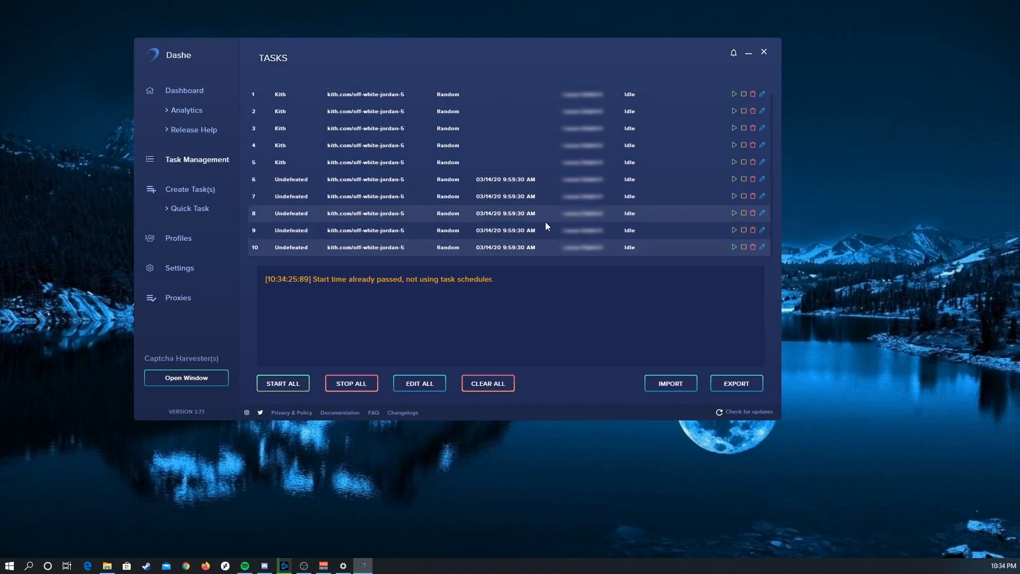
# Step: Reopen the task creation form and set the Undefeated task's mode to Human
pyautogui.click(190, 189)
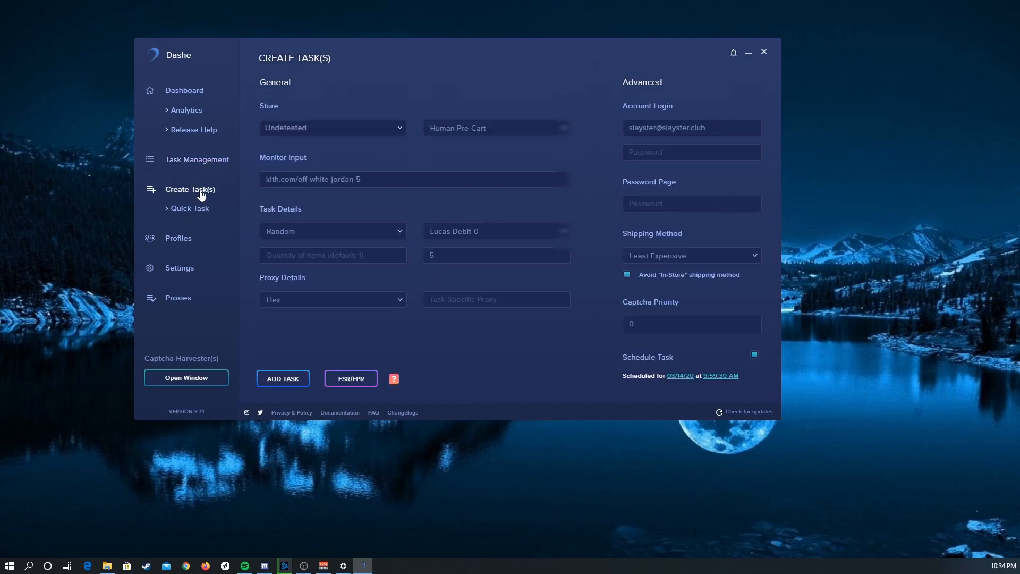
pyautogui.click(532, 125)
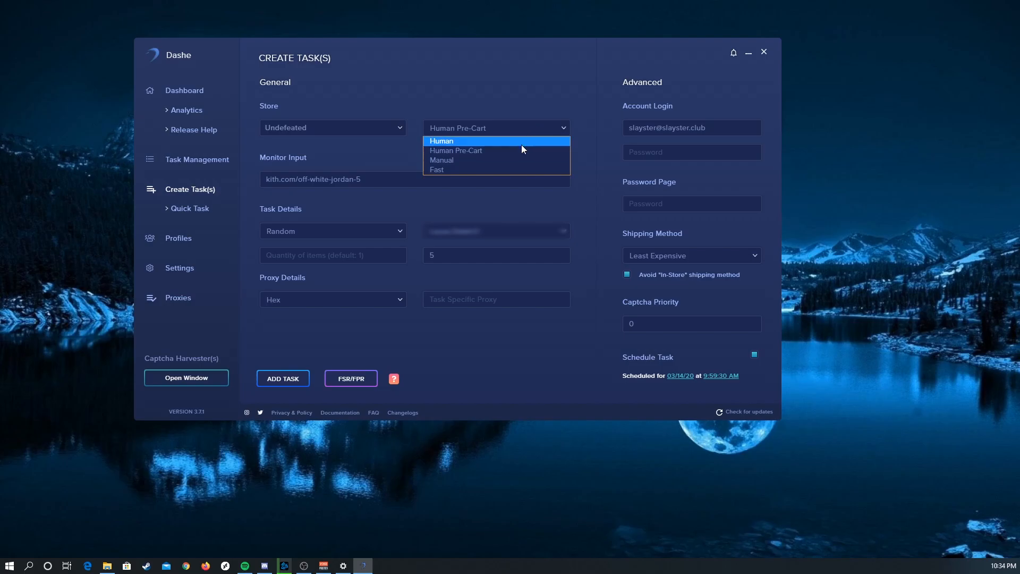
pyautogui.click(521, 140)
pyautogui.click(519, 128)
pyautogui.click(509, 142)
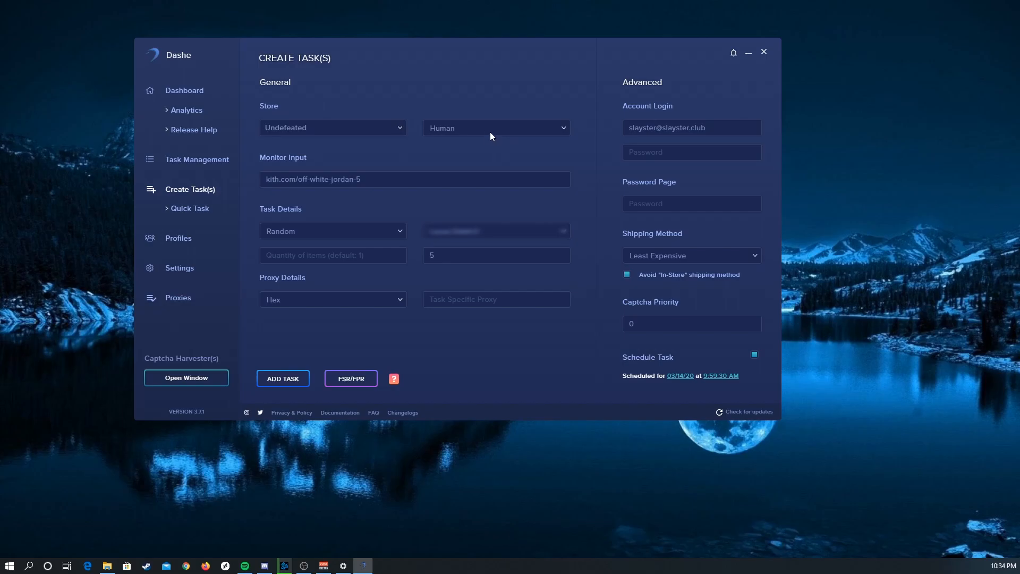
# Step: Try the Human Pre-Cart and Manual modes for the Undefeated task
pyautogui.click(475, 128)
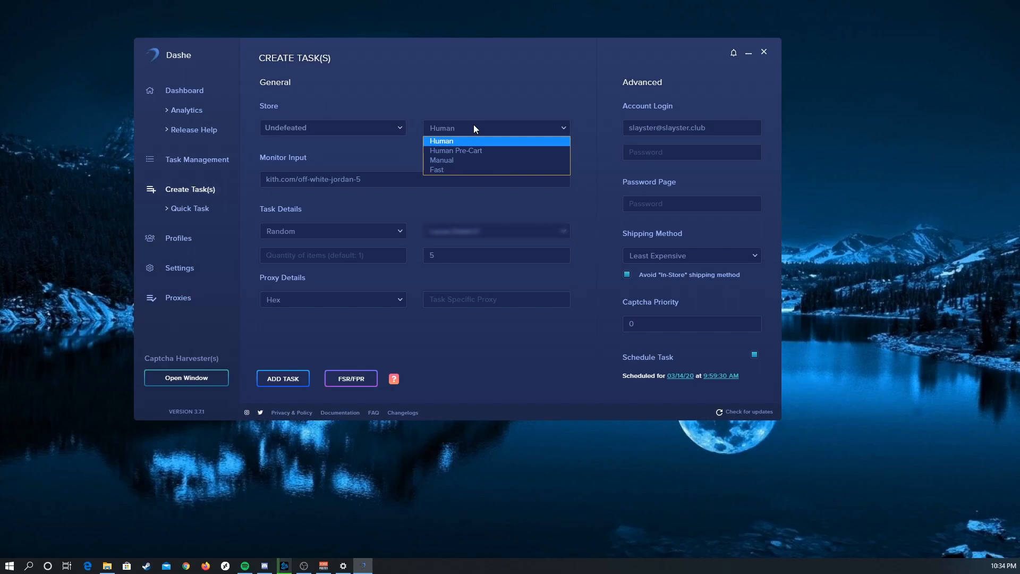
pyautogui.click(474, 150)
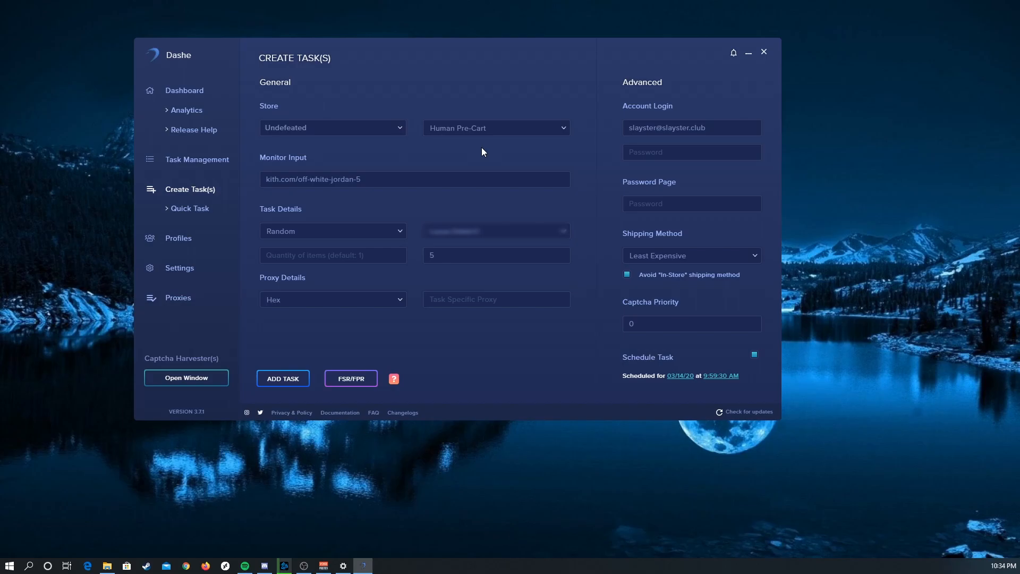
pyautogui.click(488, 131)
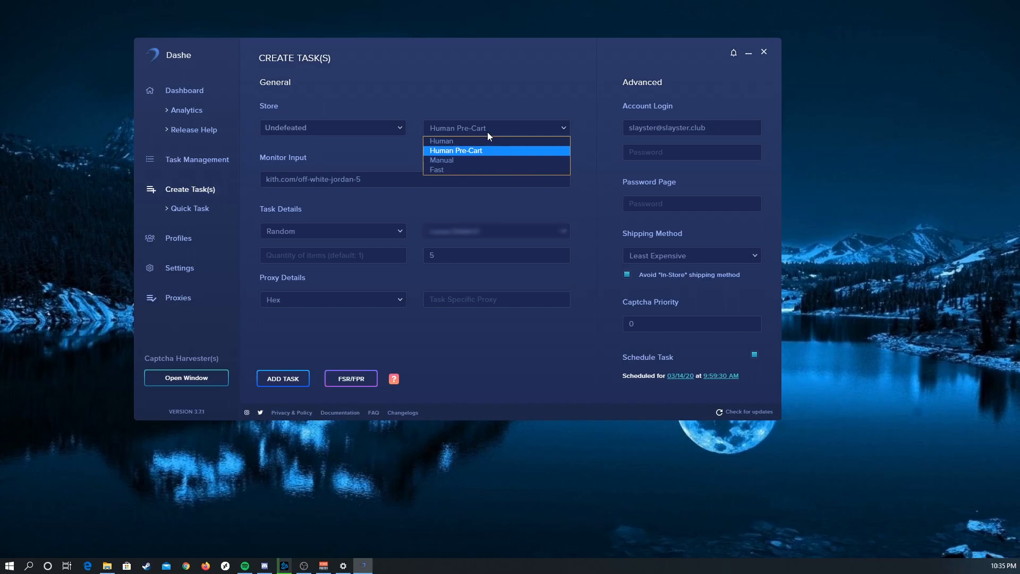
pyautogui.click(463, 162)
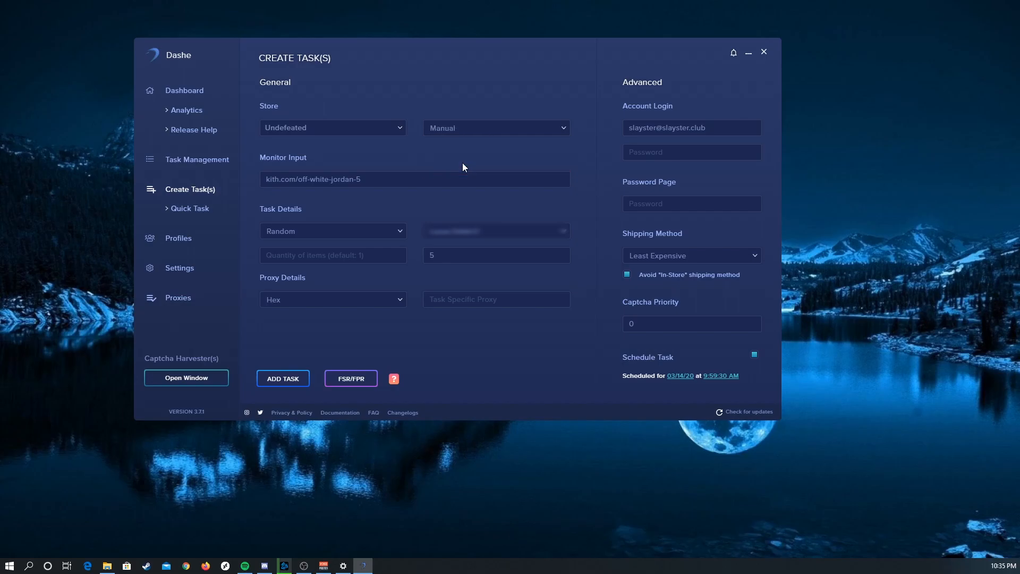
pyautogui.click(467, 130)
pyautogui.click(468, 130)
pyautogui.click(467, 130)
pyautogui.click(461, 160)
# Step: Set the Undefeated task's mode to Fast
pyautogui.click(468, 133)
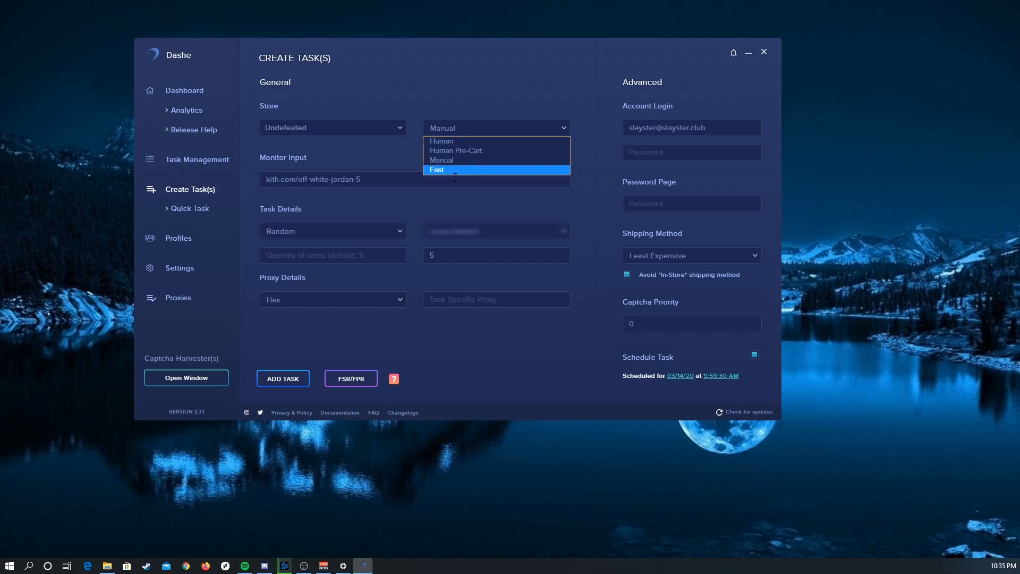
pyautogui.click(480, 169)
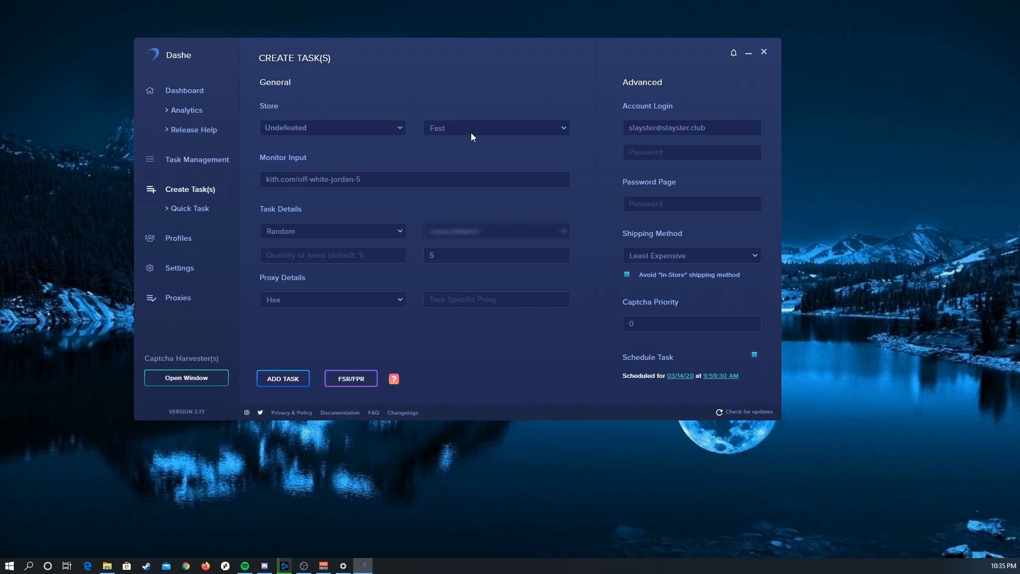
pyautogui.click(466, 129)
pyautogui.click(467, 129)
# Step: Review the profile form and examine the error delay, webhook and quick task options in the settings
pyautogui.click(198, 238)
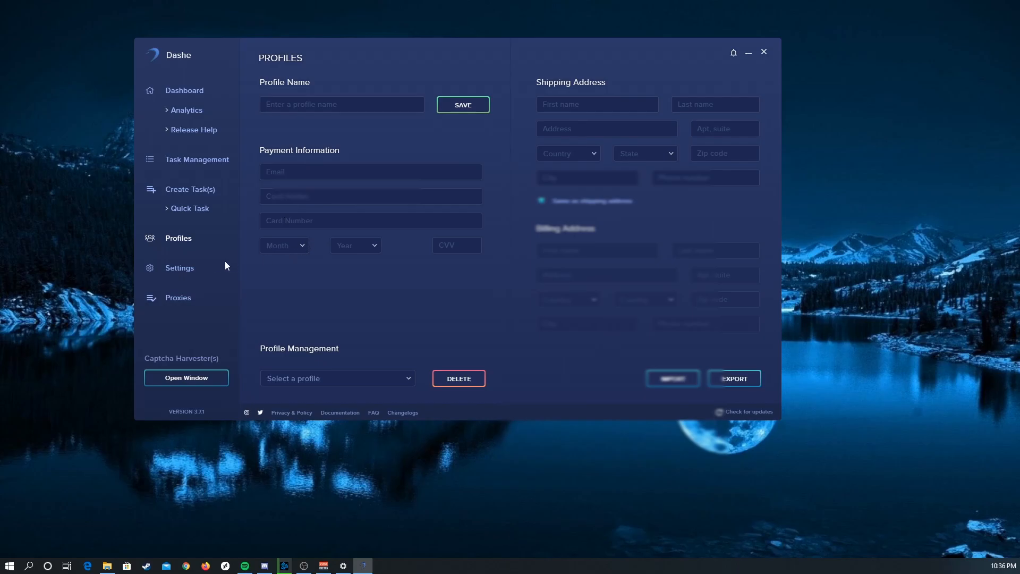
pyautogui.click(184, 270)
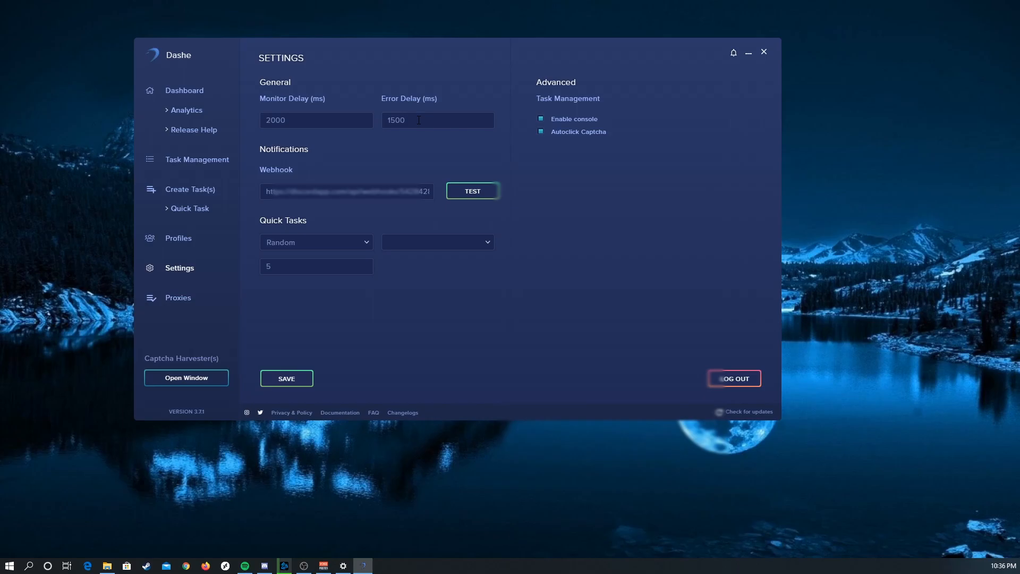
pyautogui.moveTo(426, 115); pyautogui.dragTo(388, 119)
pyautogui.click(426, 121)
pyautogui.moveTo(421, 121); pyautogui.dragTo(376, 121)
pyautogui.click(421, 121)
pyautogui.moveTo(267, 194)
pyautogui.mouseDown()
pyautogui.moveTo(437, 192)
pyautogui.moveTo(260, 198)
pyautogui.mouseUp()
pyautogui.click(334, 239)
pyautogui.click(335, 239)
# Step: Switch to Discord and open the 4 M quick task link for the Yeezy Boost 350 V2 Desert Sage, dismissing the browser alert
pyautogui.hotkey('alt', 'Tab')
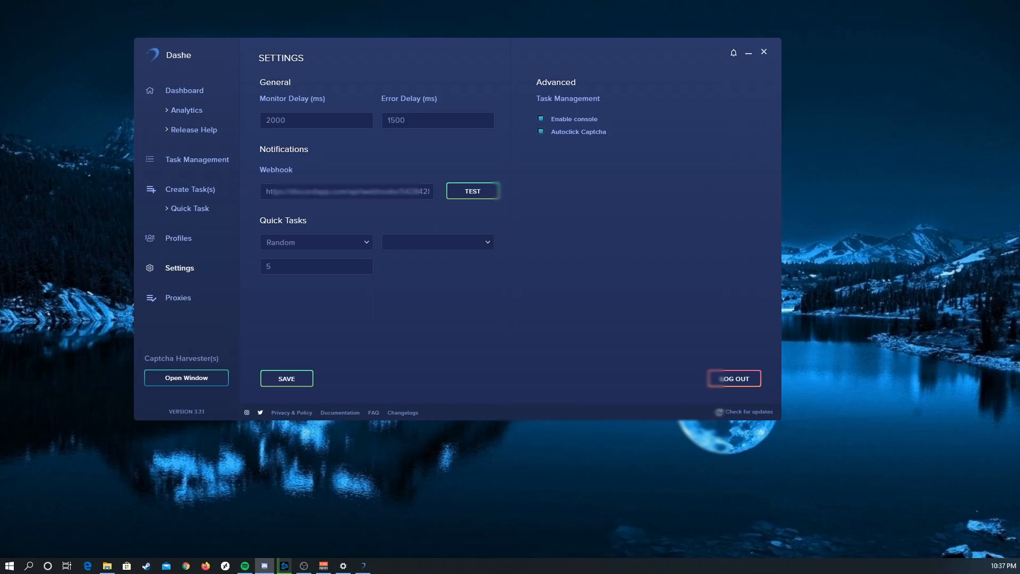
pyautogui.moveTo(0, 0); pyautogui.dragTo(579, 56)
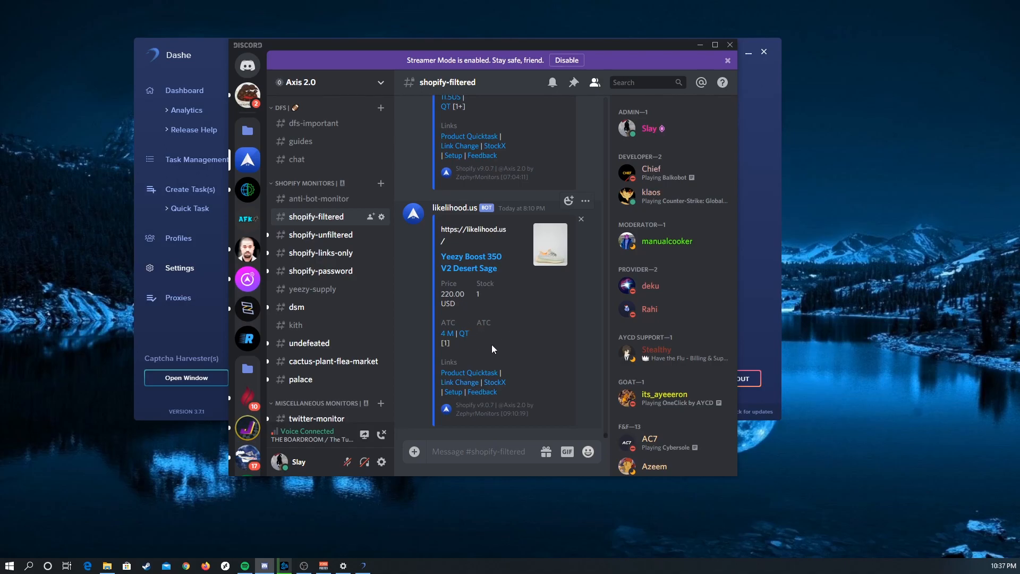
pyautogui.click(462, 333)
pyautogui.click(530, 298)
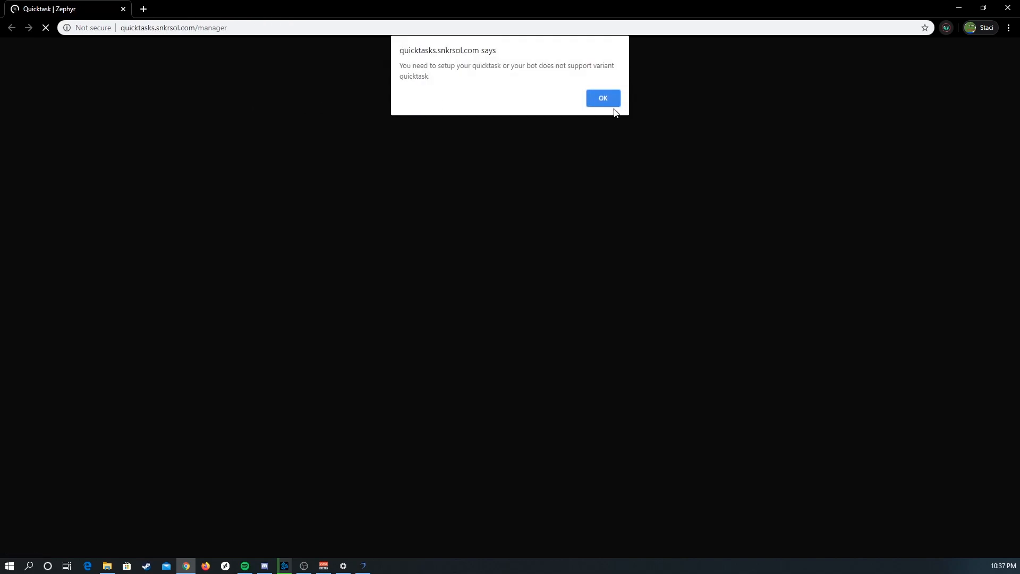
pyautogui.click(608, 101)
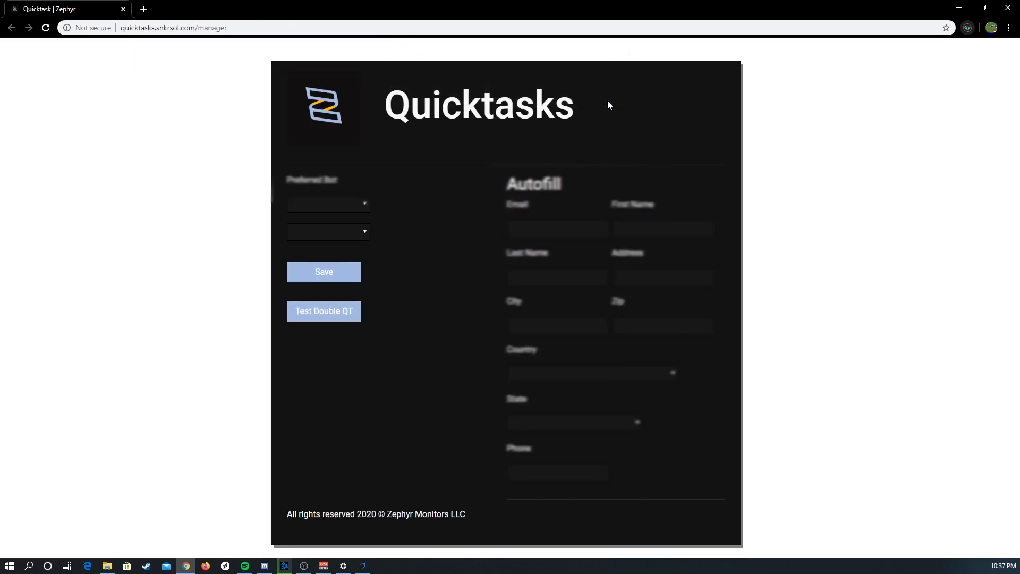
# Step: Set Dashe as the preferred Quicktasks bot, autofill the contact and address details, and save
pyautogui.click(346, 207)
pyautogui.click(317, 316)
pyautogui.click(367, 231)
pyautogui.click(425, 232)
pyautogui.click(532, 228)
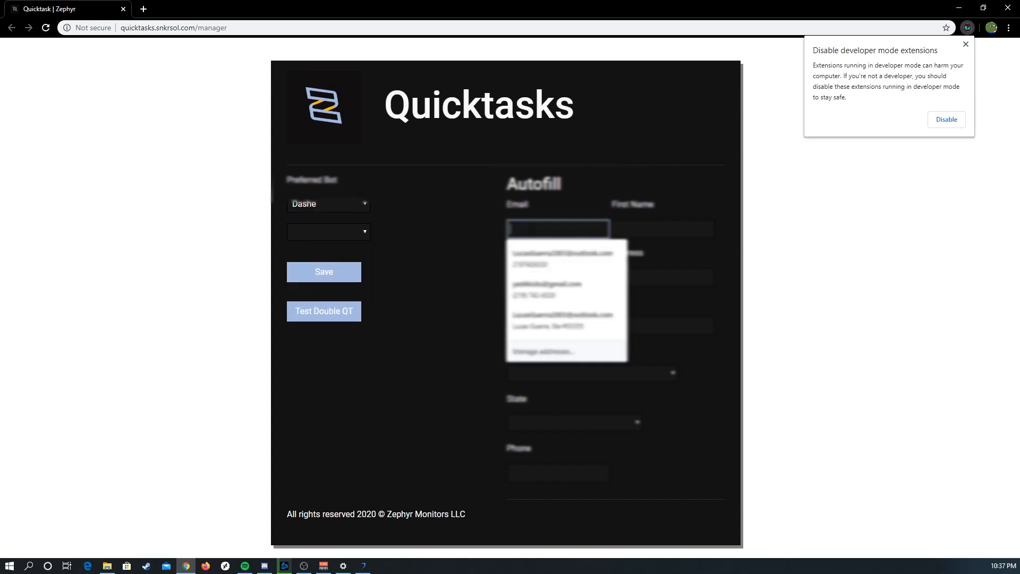
pyautogui.click(536, 255)
pyautogui.click(344, 276)
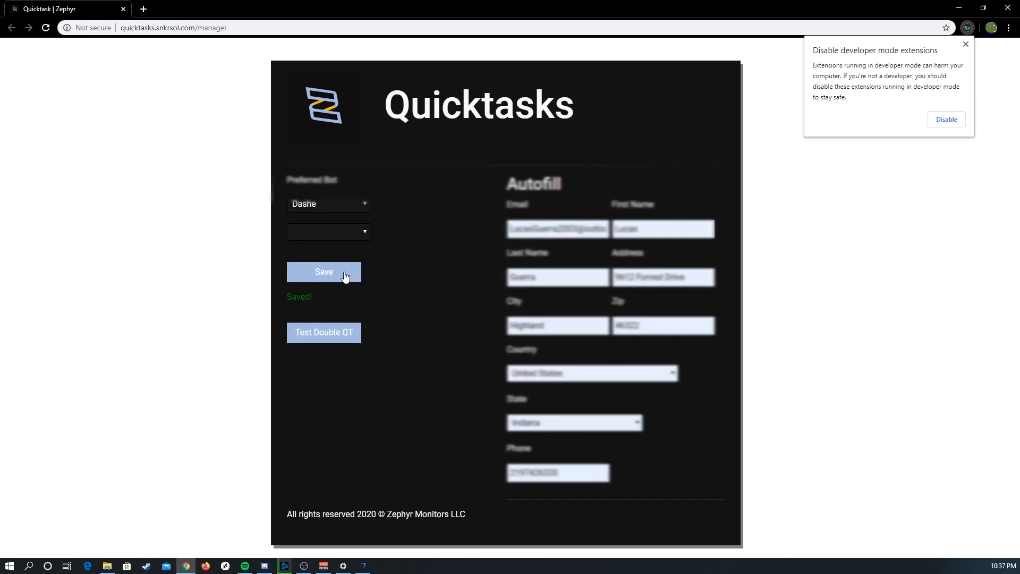
# Step: Return to Dashe, choose the credit card profile for quick tasks with 5 tasks, and save the settings
pyautogui.click(310, 26)
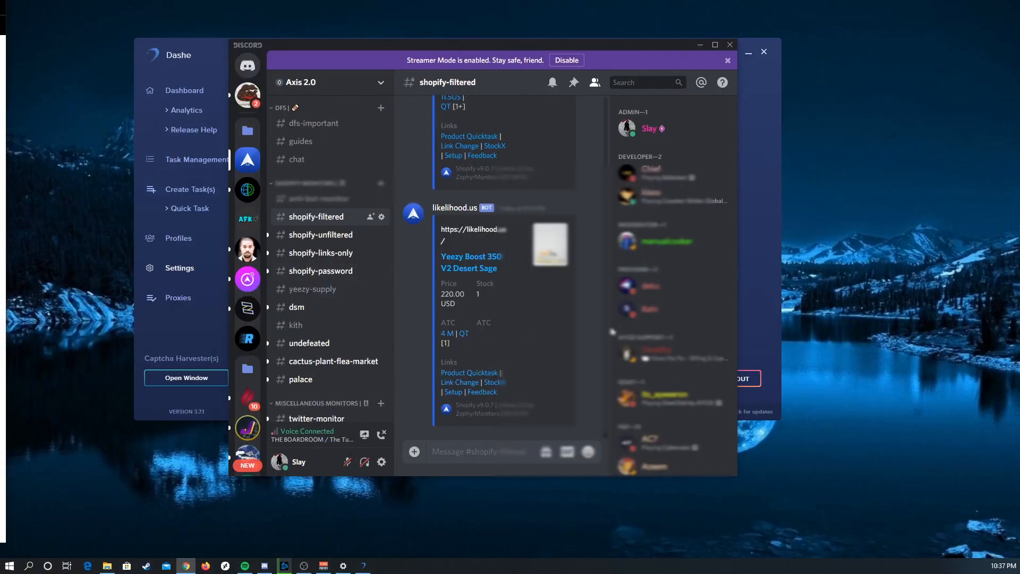
pyautogui.click(764, 311)
pyautogui.click(420, 247)
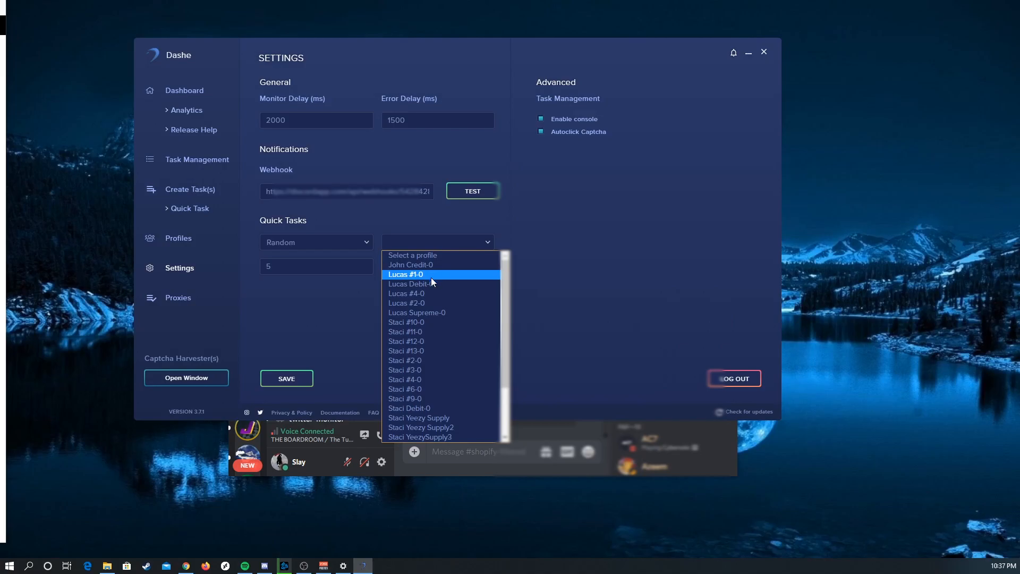
pyautogui.click(431, 283)
pyautogui.click(417, 244)
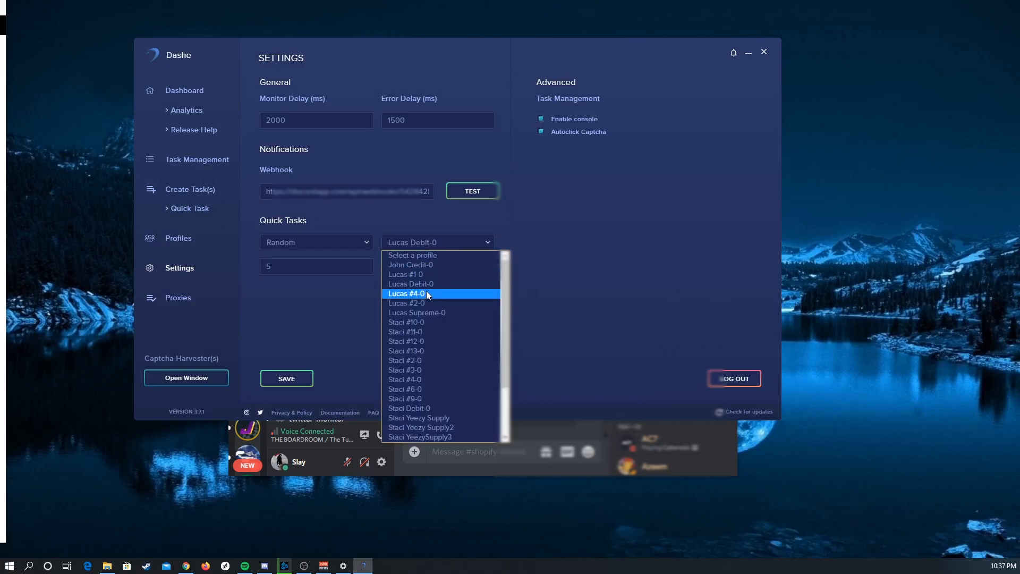
pyautogui.click(422, 264)
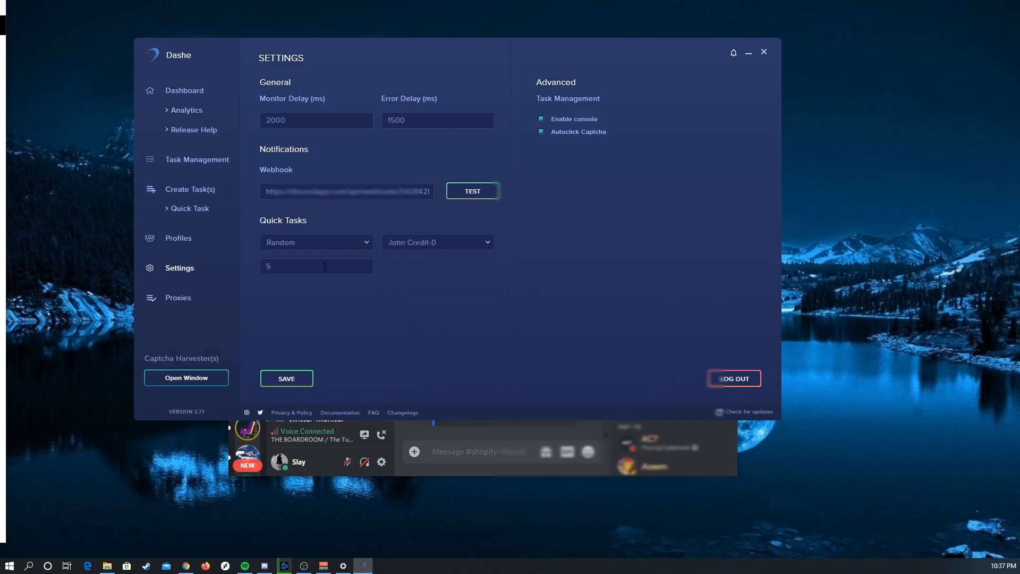
pyautogui.press('BackSpace')
pyautogui.write('5')
pyautogui.click(297, 378)
# Step: Relaunch the Yeezy Boost 350 V2 Desert Sage quick task from Discord and log in to the Dashe website
pyautogui.click(486, 437)
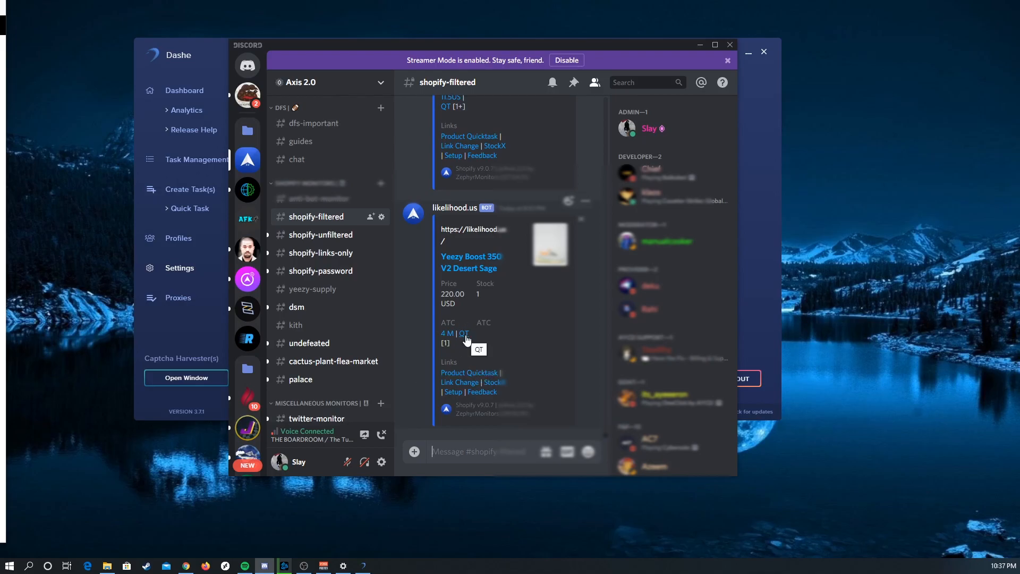
pyautogui.click(465, 335)
pyautogui.press('Return')
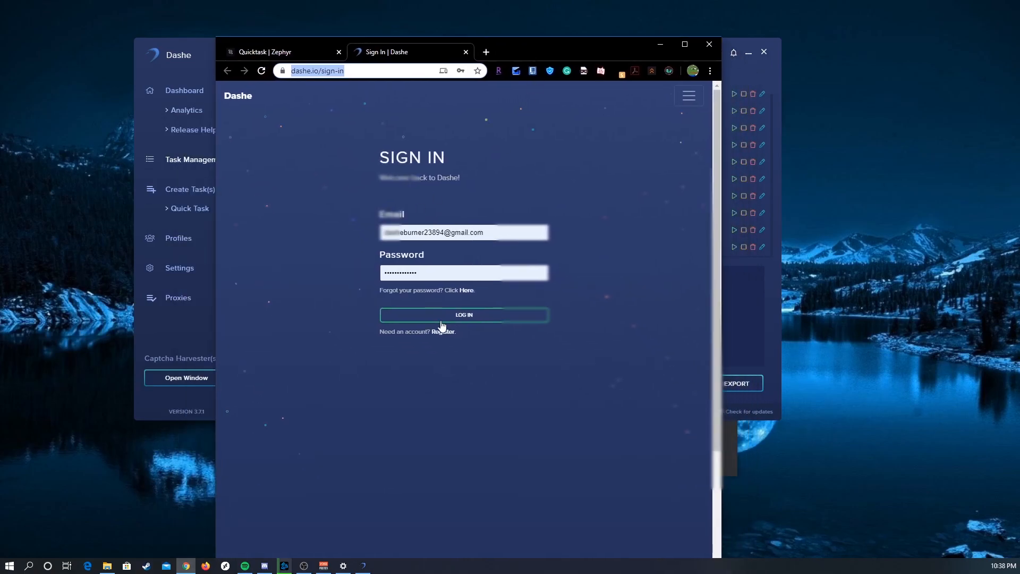
pyautogui.click(447, 321)
pyautogui.moveTo(534, 52); pyautogui.dragTo(485, 40)
# Step: Fill in the account password and password confirmation on the Dashe dashboard from the saved logins, and move the browser aside
pyautogui.click(365, 295)
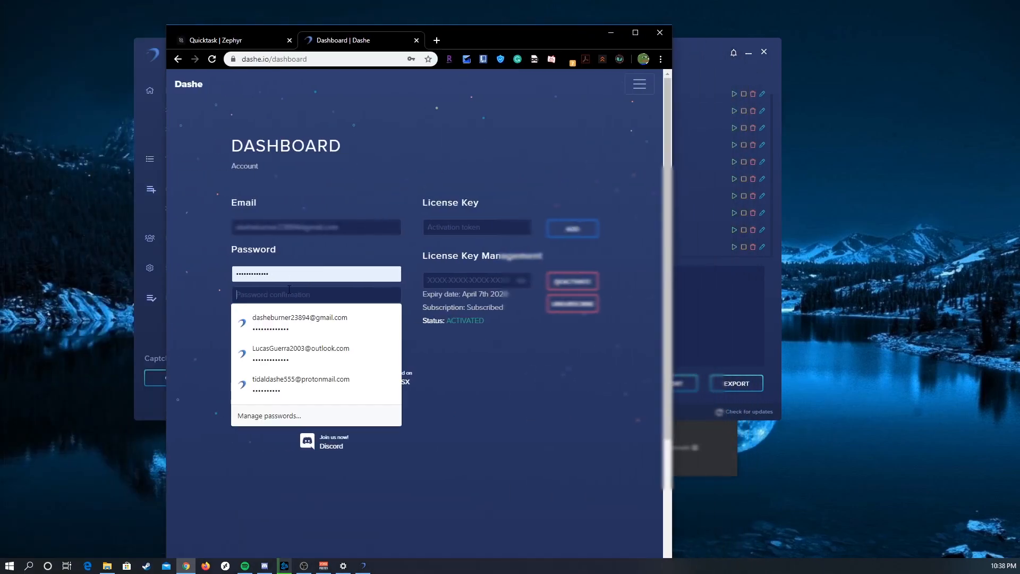
pyautogui.click(266, 326)
pyautogui.click(267, 295)
pyautogui.click(265, 322)
pyautogui.moveTo(482, 41); pyautogui.dragTo(0, 47)
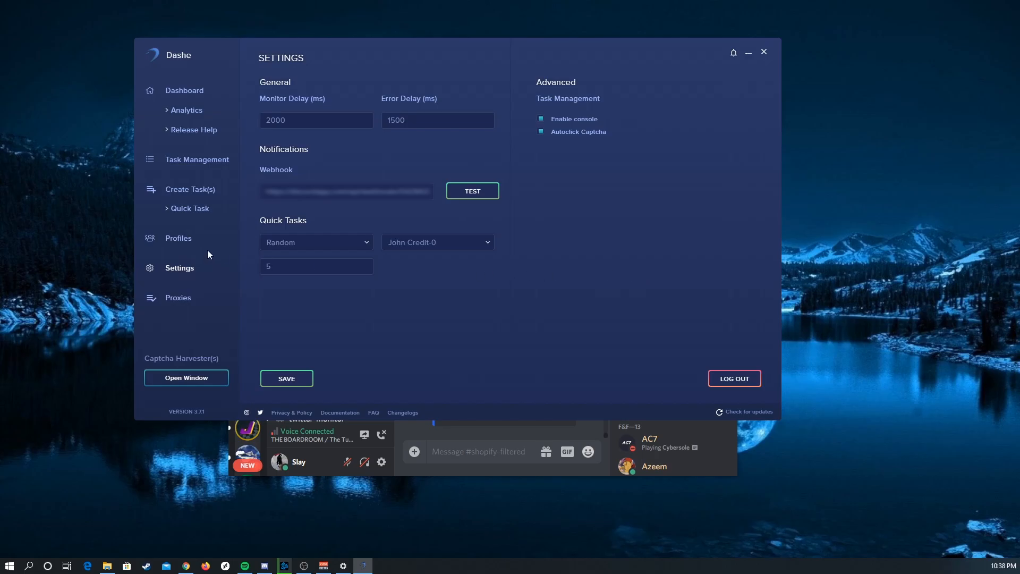
# Step: Launch the Desert Sage quick task from Discord again and check the resulting tasks in Dashe's task list
pyautogui.click(509, 445)
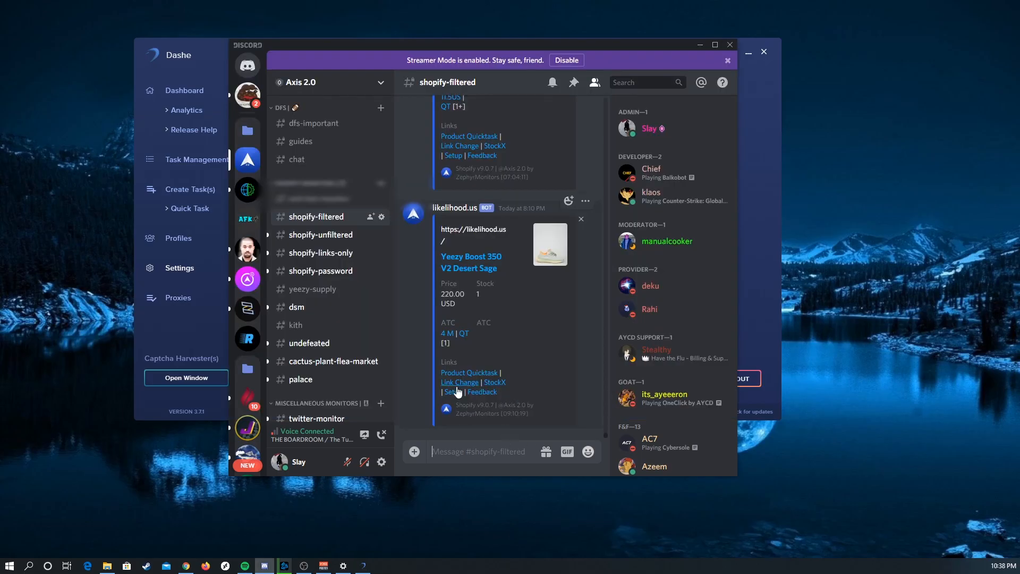
pyautogui.click(465, 333)
pyautogui.click(524, 303)
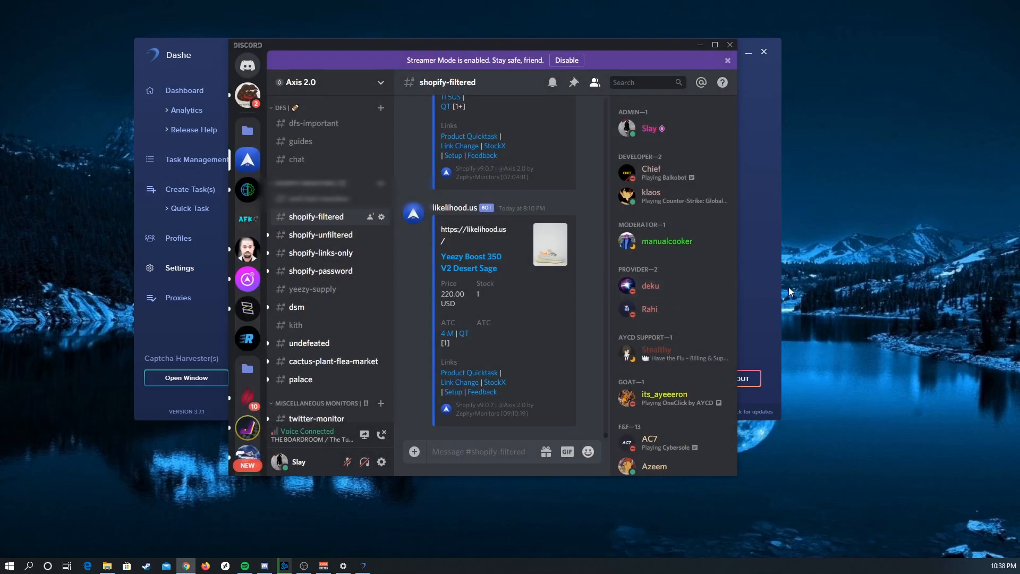
pyautogui.click(765, 286)
pyautogui.click(211, 166)
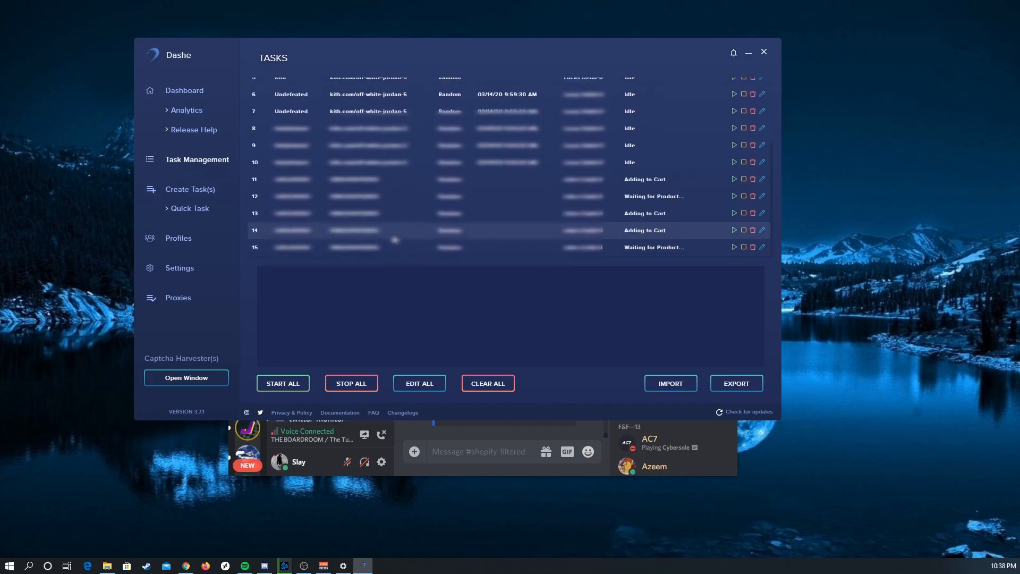
# Step: Delete the five quick tasks at the end of the task list
pyautogui.click(757, 246)
pyautogui.click(757, 247)
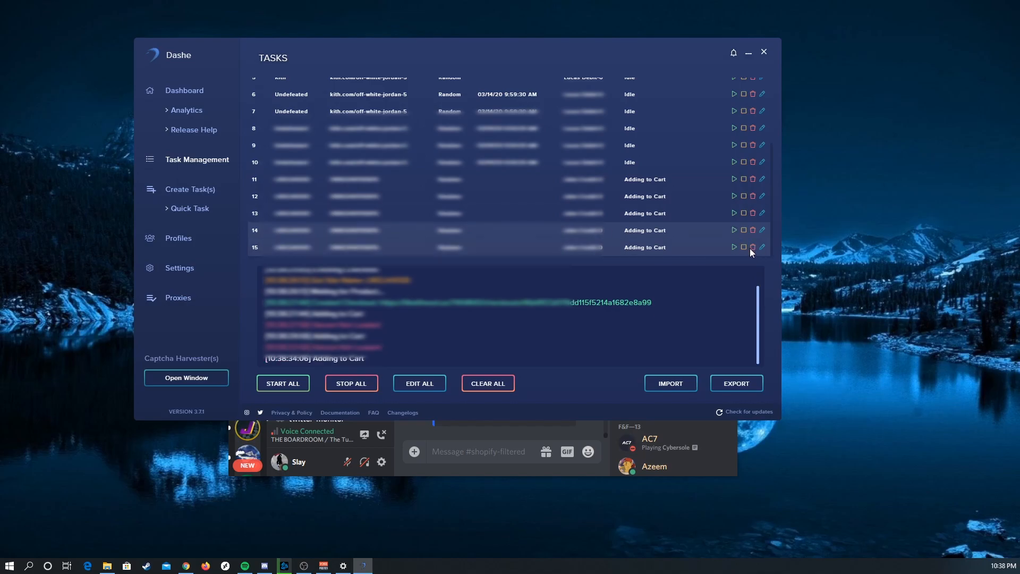
pyautogui.click(752, 246)
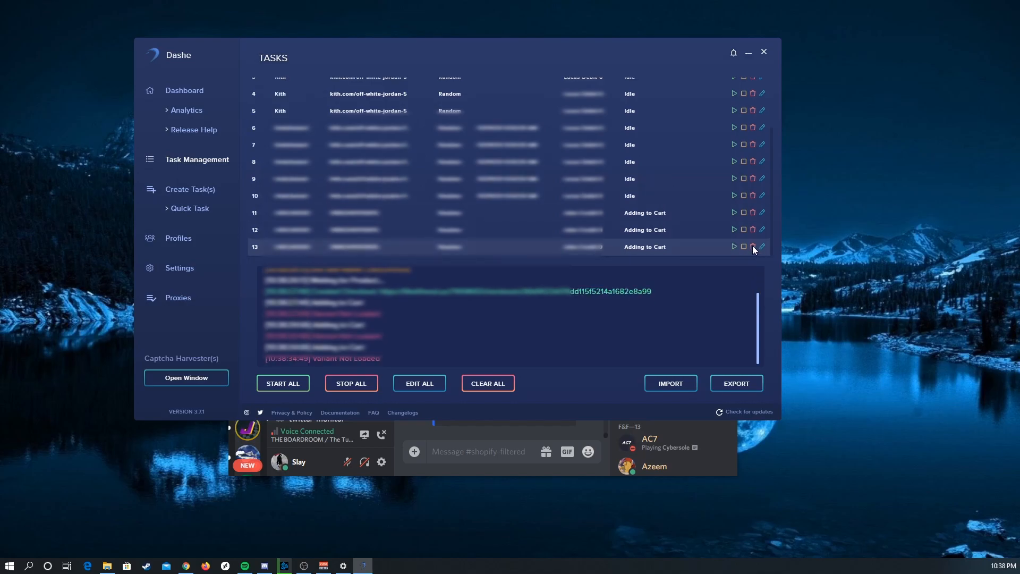
pyautogui.click(752, 246)
pyautogui.click(753, 247)
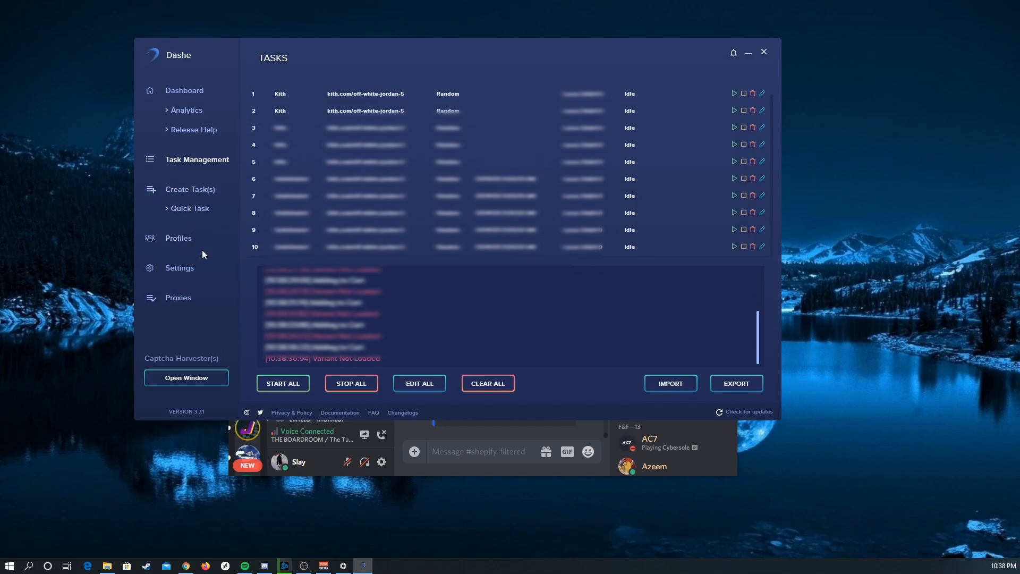
# Step: Start a new proxy list and name it "Axis Proxies"
pyautogui.click(184, 270)
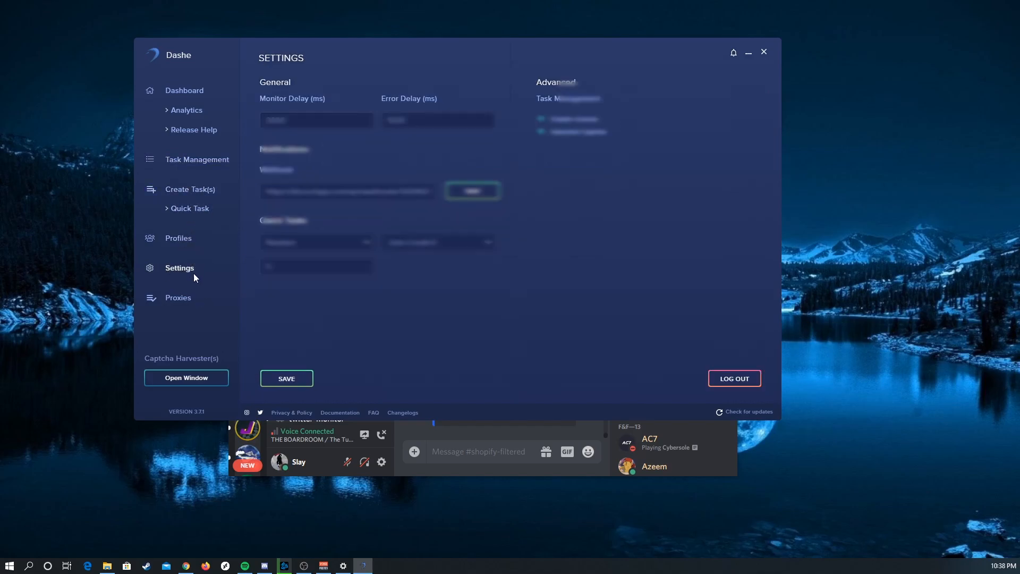
pyautogui.click(179, 300)
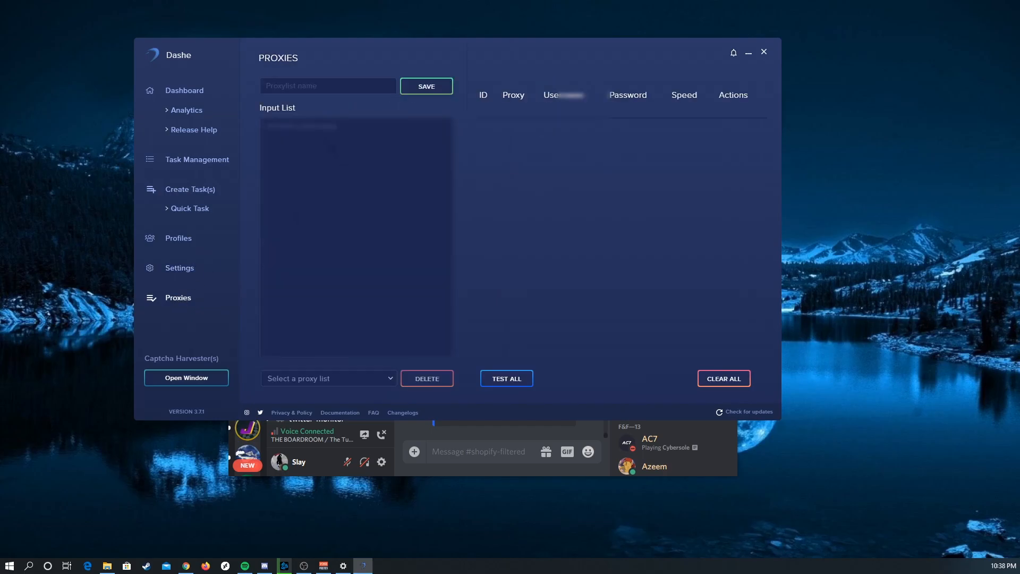
pyautogui.write('Axis Proxiestesttest')
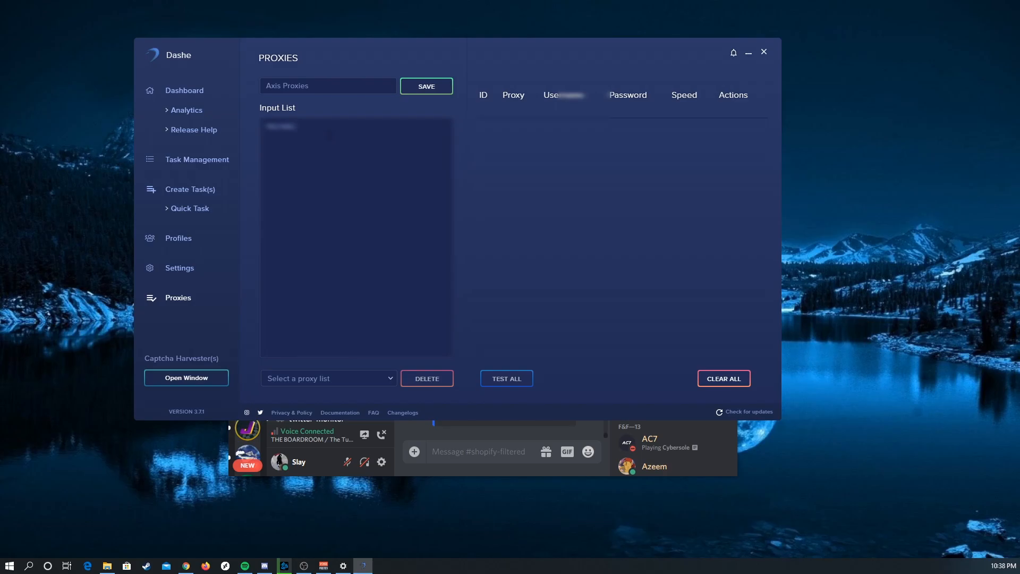
pyautogui.write('123User:Passwordrd')
# Step: Save the Axis Proxies list and test all of its proxies
pyautogui.click(435, 91)
pyautogui.click(507, 377)
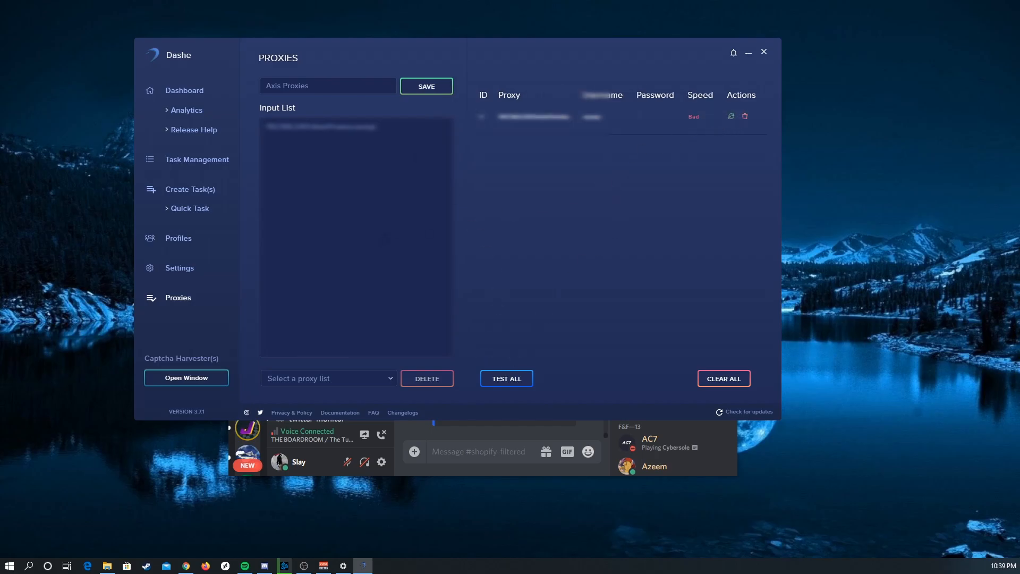
# Step: Load the Hex proxy list, remove the previously tested proxy from the results, and test all Hex proxies
pyautogui.click(329, 379)
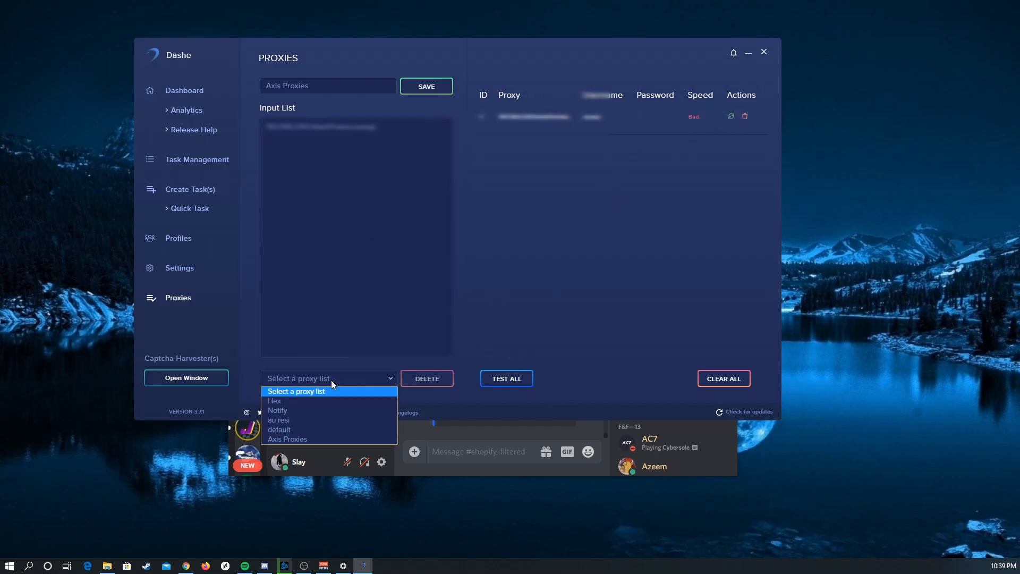
pyautogui.click(349, 403)
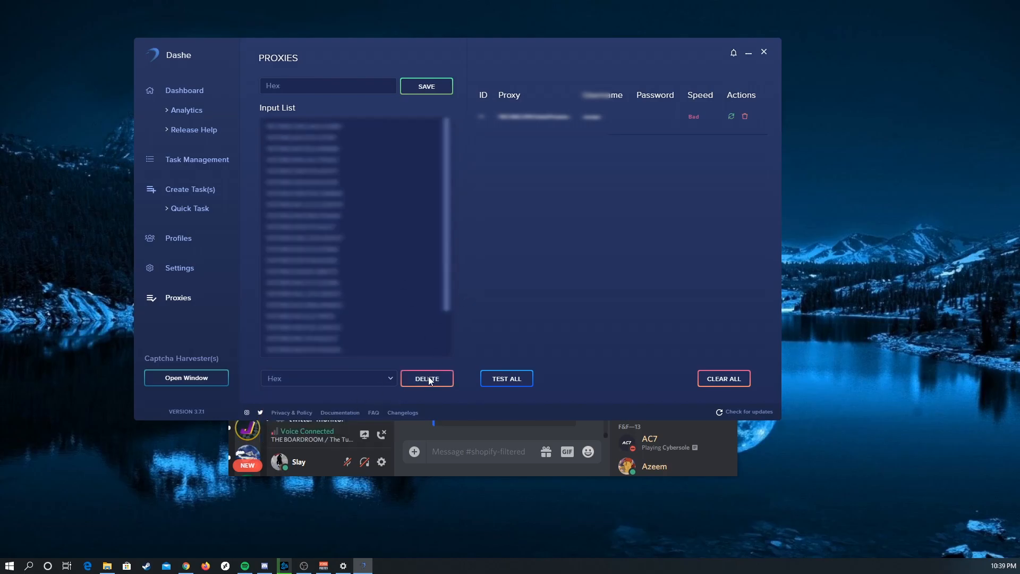
pyautogui.click(745, 117)
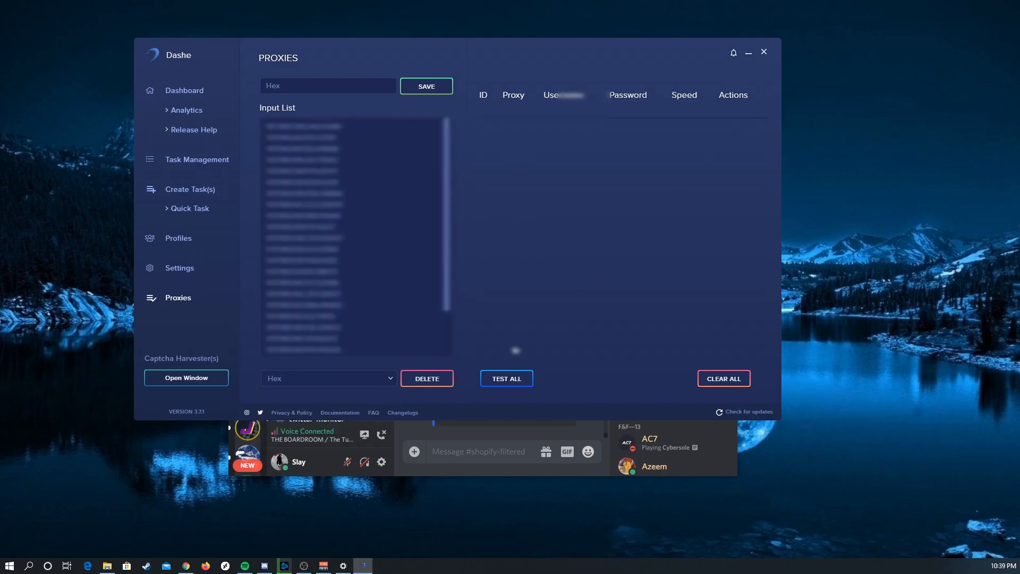
pyautogui.click(498, 379)
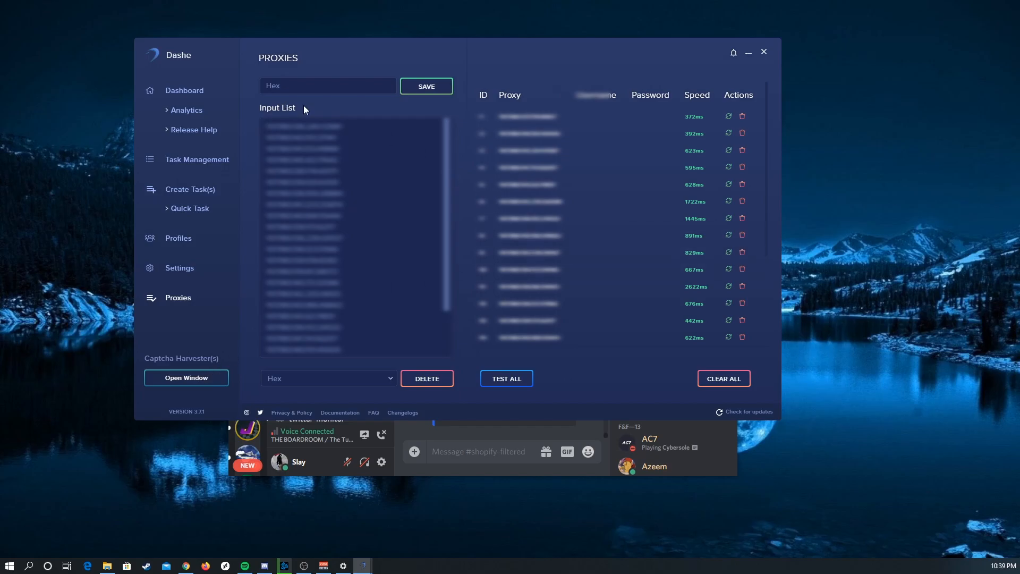
# Step: Open the Analytics page and arrange the main window and the Captcha Solver window side by side
pyautogui.click(186, 110)
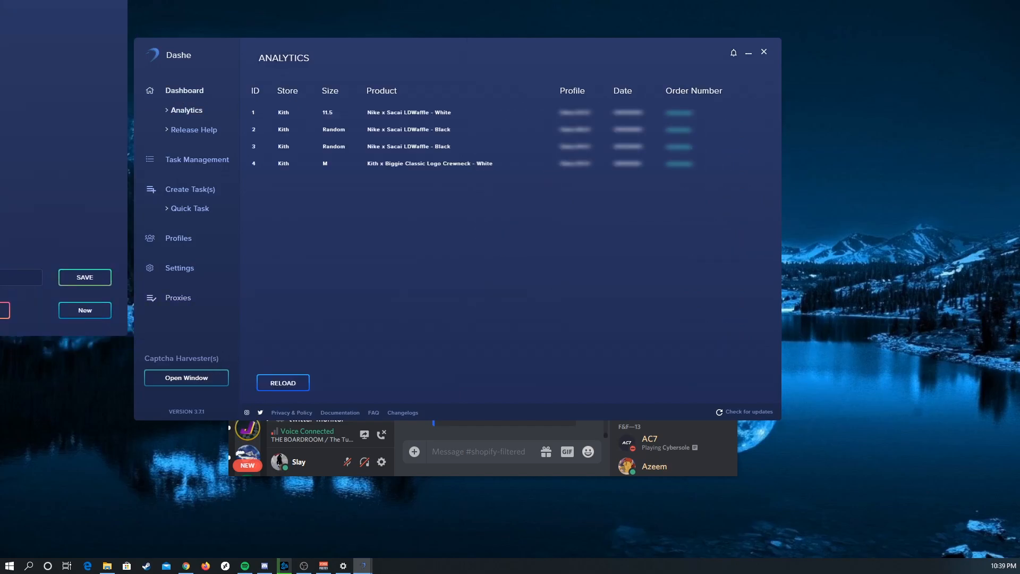
pyautogui.moveTo(496, 54); pyautogui.dragTo(390, 19)
pyautogui.doubleClick(767, 63)
pyautogui.moveTo(765, 12); pyautogui.dragTo(841, 16)
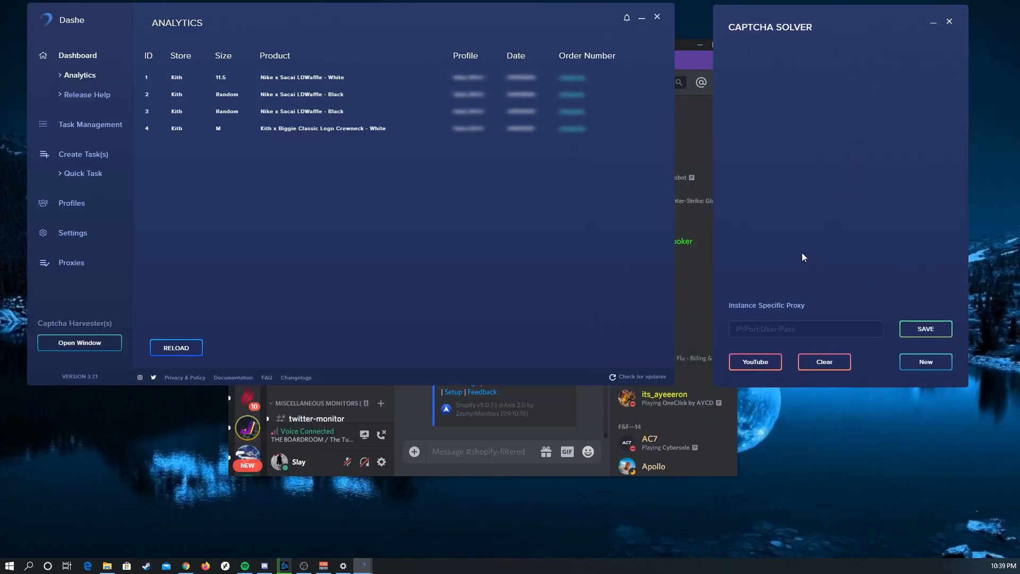
pyautogui.moveTo(770, 69); pyautogui.dragTo(748, 70)
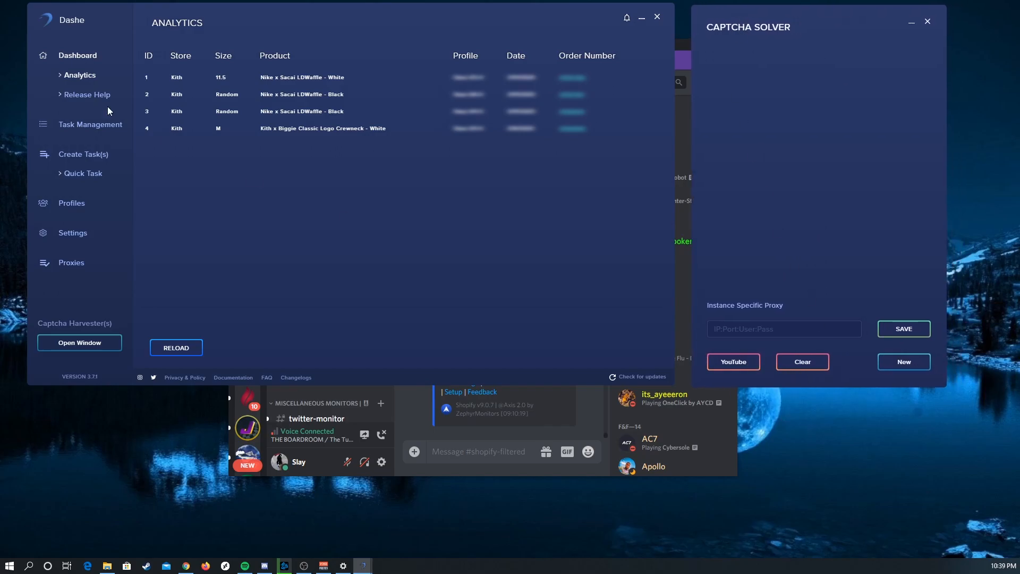
# Step: Check which Google account is signed in to the captcha harvester's Google window, and close that window
pyautogui.moveTo(1, 53); pyautogui.dragTo(523, 91)
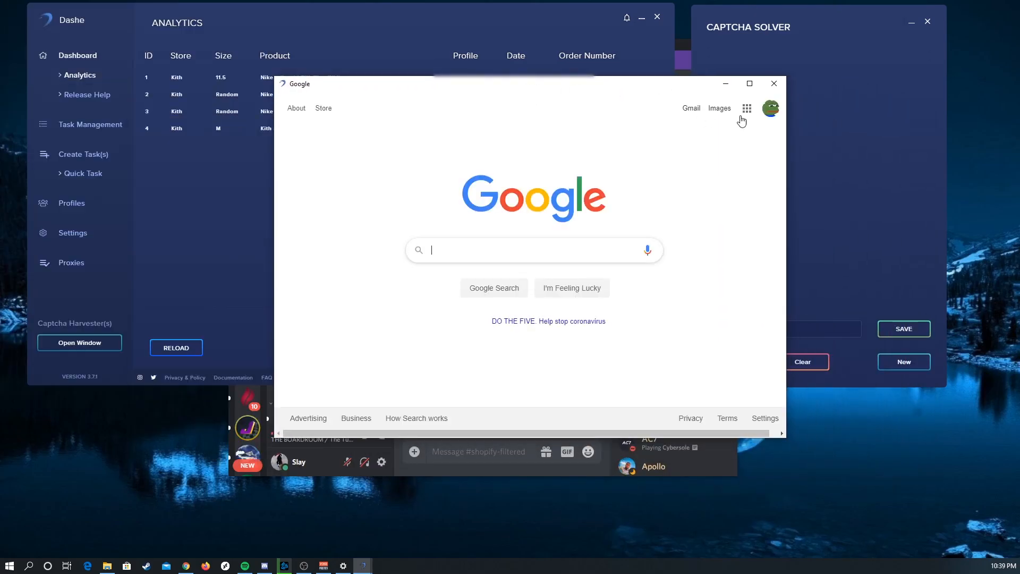
pyautogui.click(771, 113)
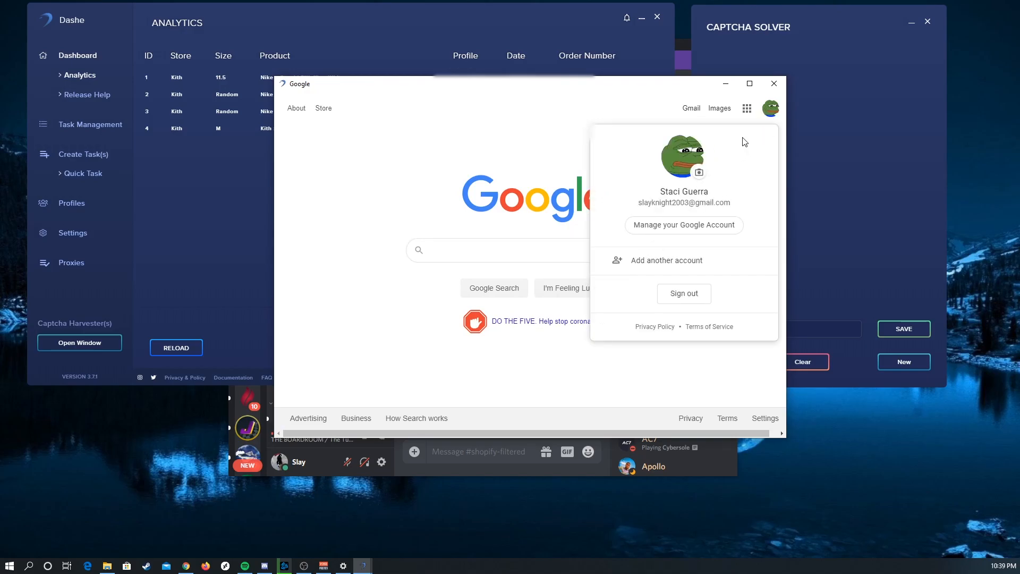
pyautogui.click(769, 78)
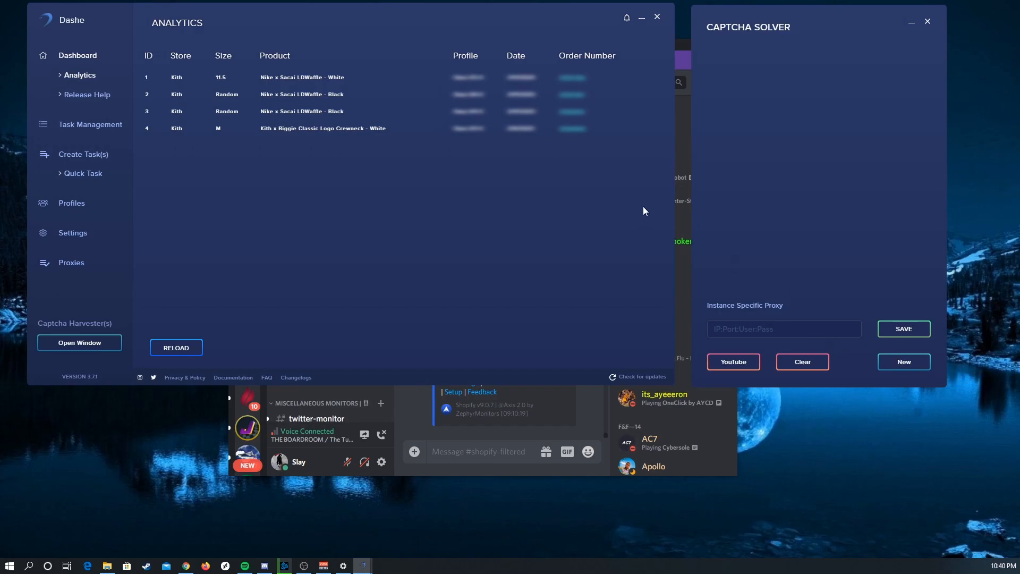
# Step: Bring a second Captcha Solver window into view and place it beside the first one
pyautogui.moveTo(755, 150); pyautogui.dragTo(469, 36)
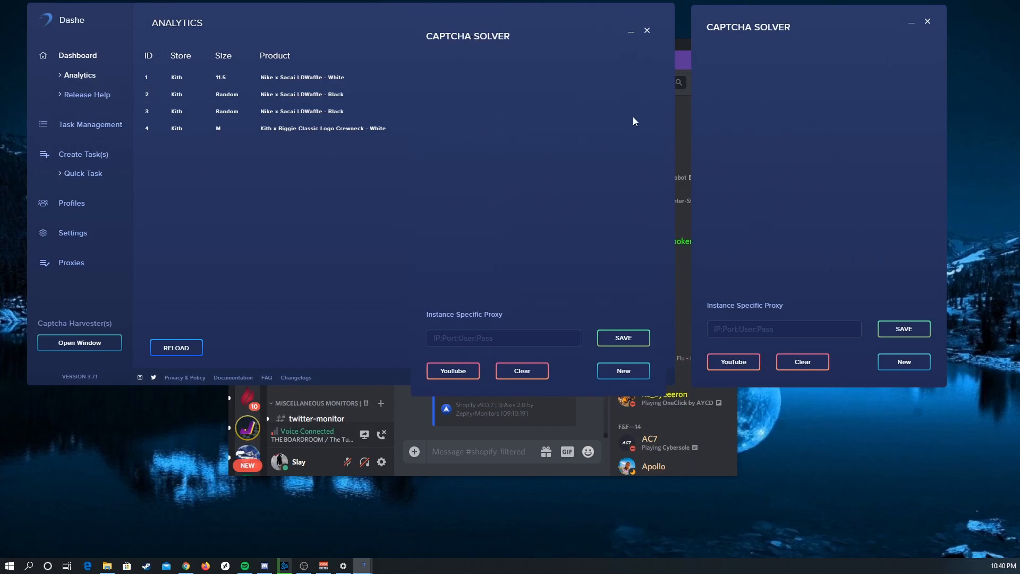
pyautogui.moveTo(509, 12); pyautogui.dragTo(530, 29)
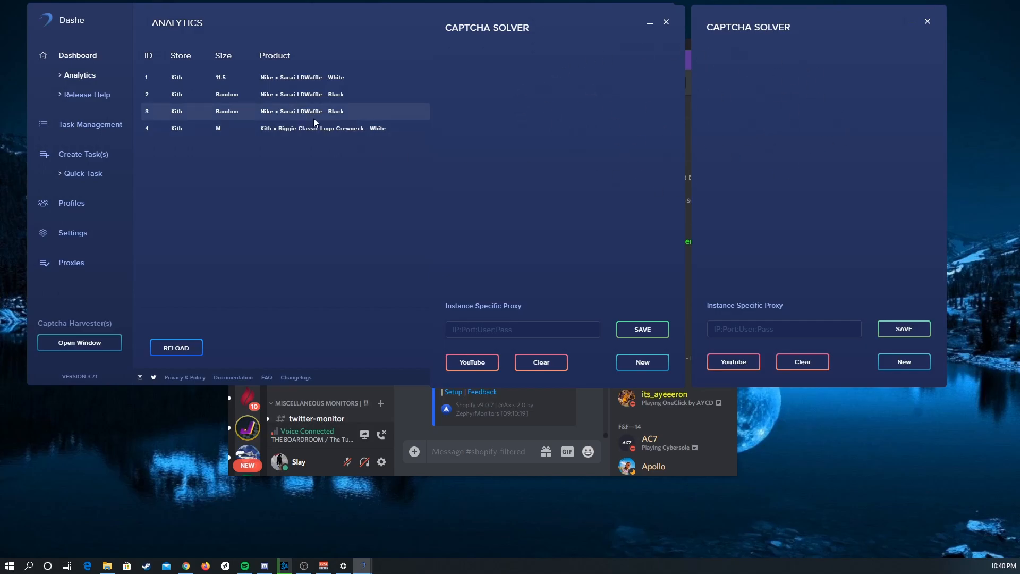
# Step: Review the Kith checkout records on the Analytics page, including size, product, profile, date and order number
pyautogui.click(237, 100)
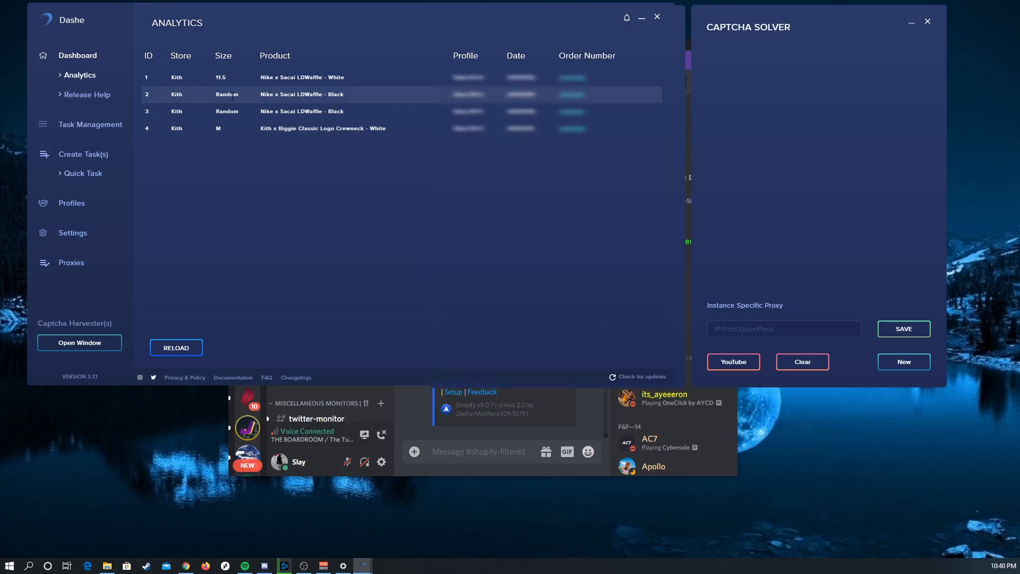
pyautogui.moveTo(376, 129); pyautogui.dragTo(179, 77)
pyautogui.click(235, 85)
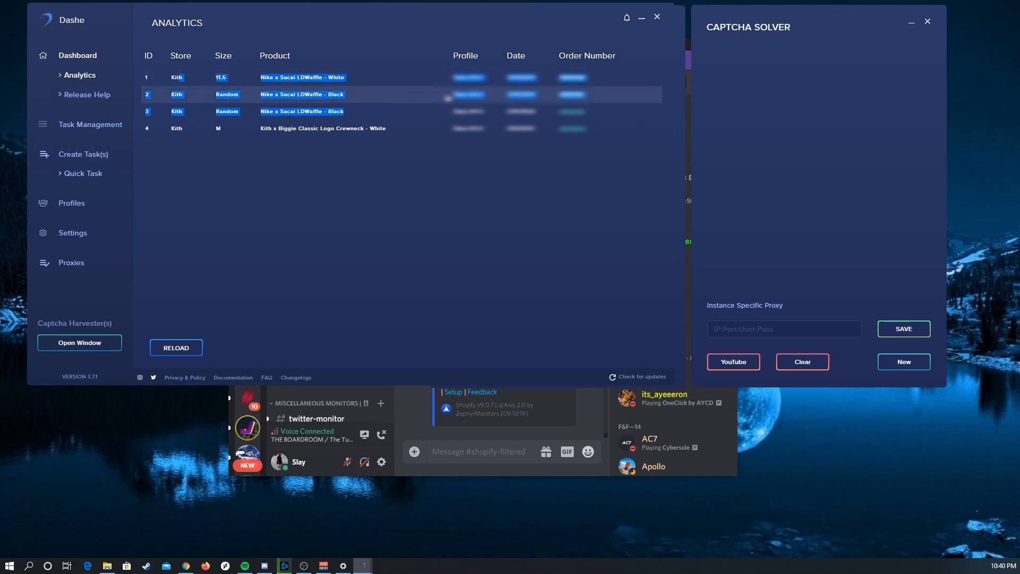
pyautogui.click(355, 78)
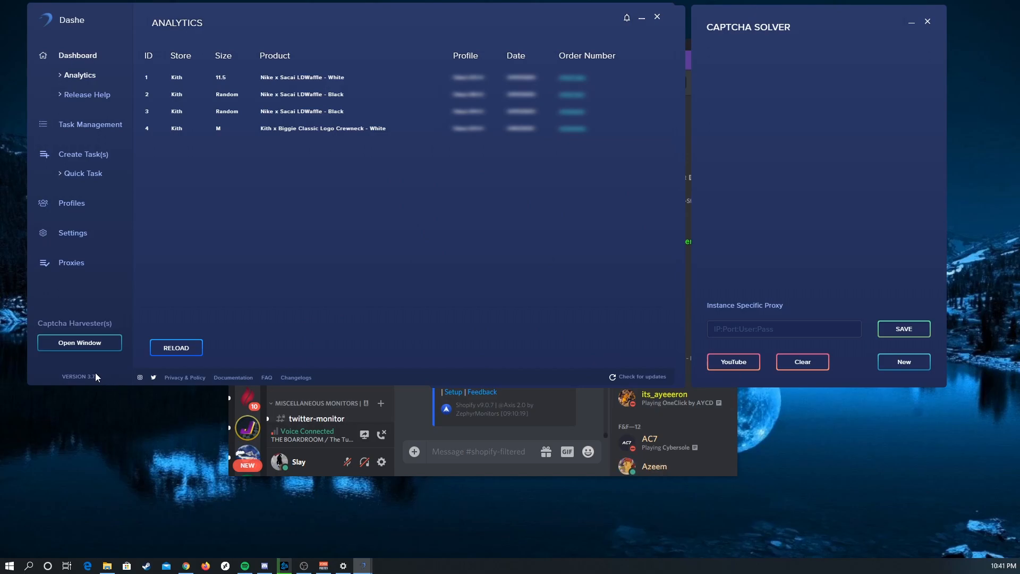
# Step: Switch to Discord, check the latest release notes in the Dashe server's changelogs channel, and minimise Discord
pyautogui.moveTo(100, 377); pyautogui.dragTo(66, 377)
pyautogui.click(516, 432)
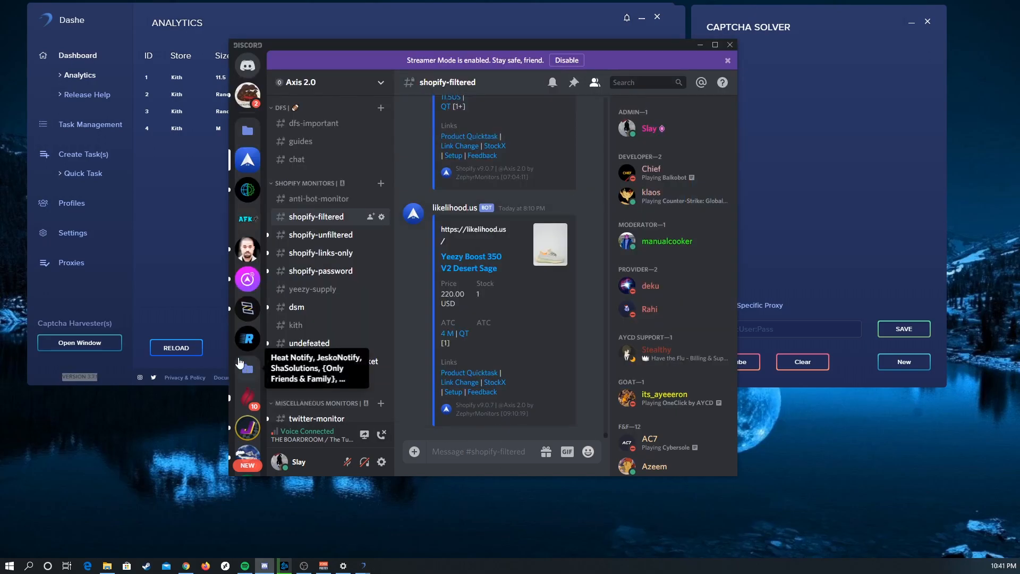
pyautogui.scroll(-5, 245, 348)
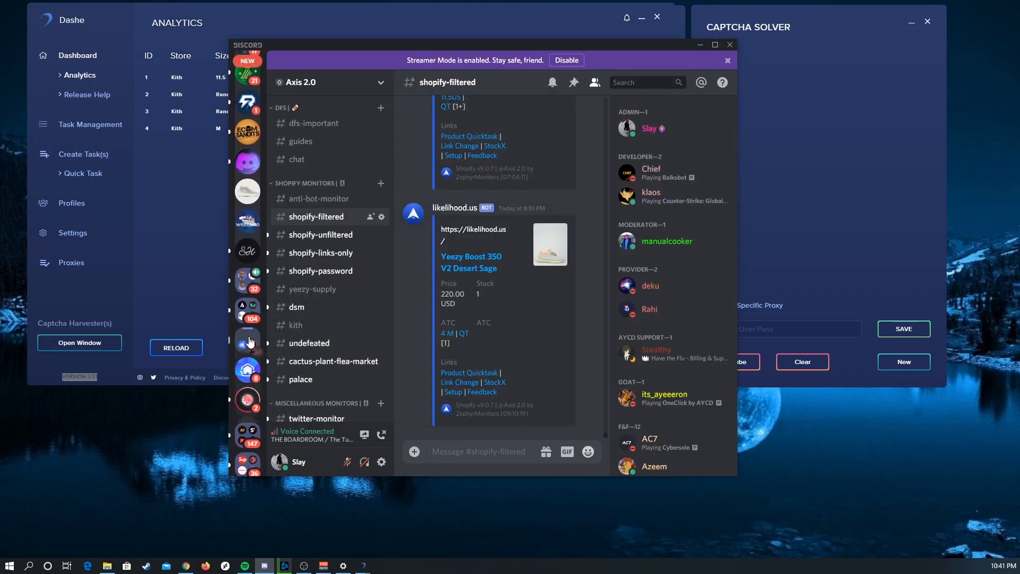
pyautogui.scroll(-3, 248, 351)
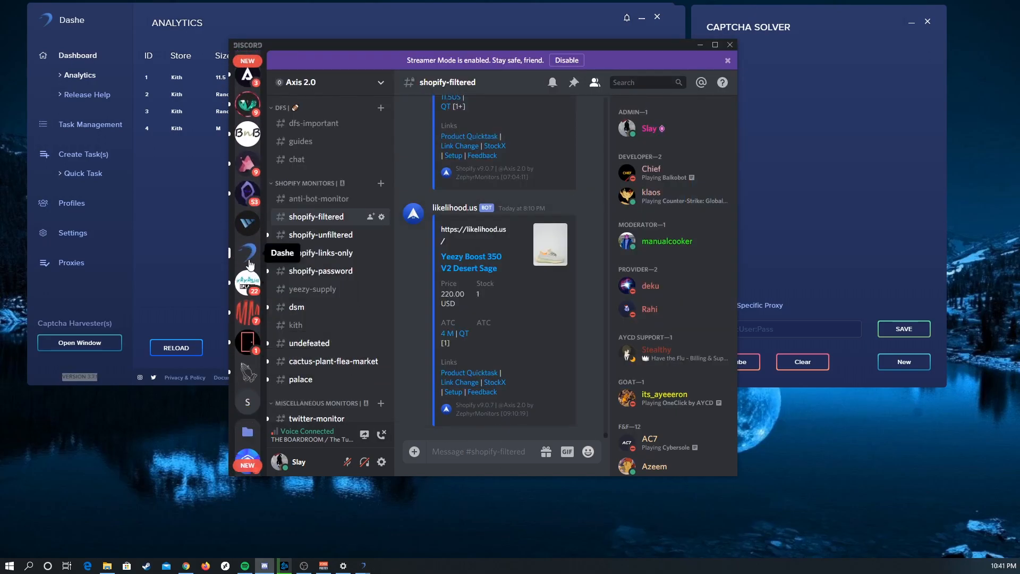
pyautogui.click(247, 252)
pyautogui.click(330, 189)
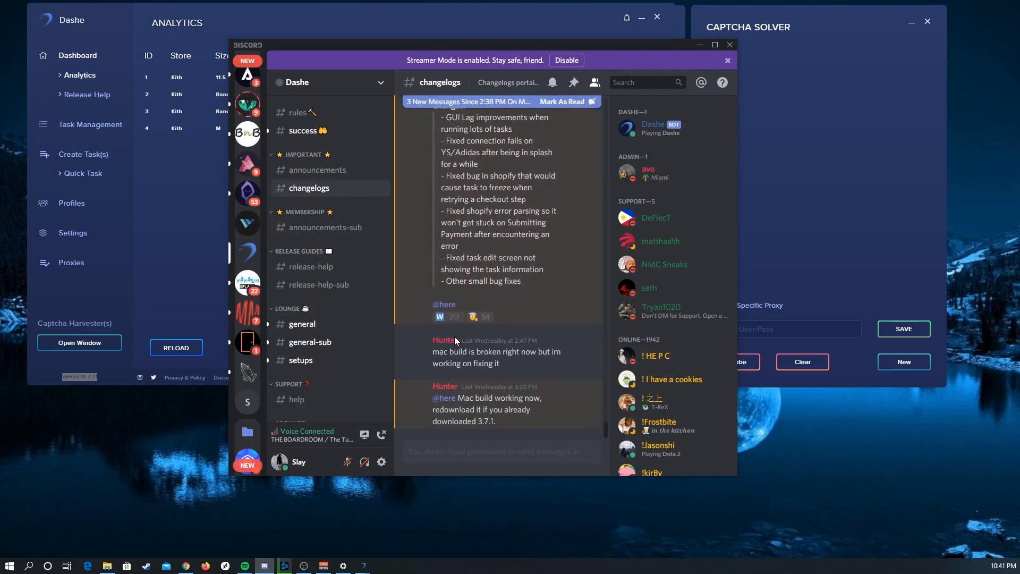
pyautogui.moveTo(497, 422)
pyautogui.mouseDown()
pyautogui.moveTo(465, 423)
pyautogui.moveTo(479, 423)
pyautogui.mouseUp()
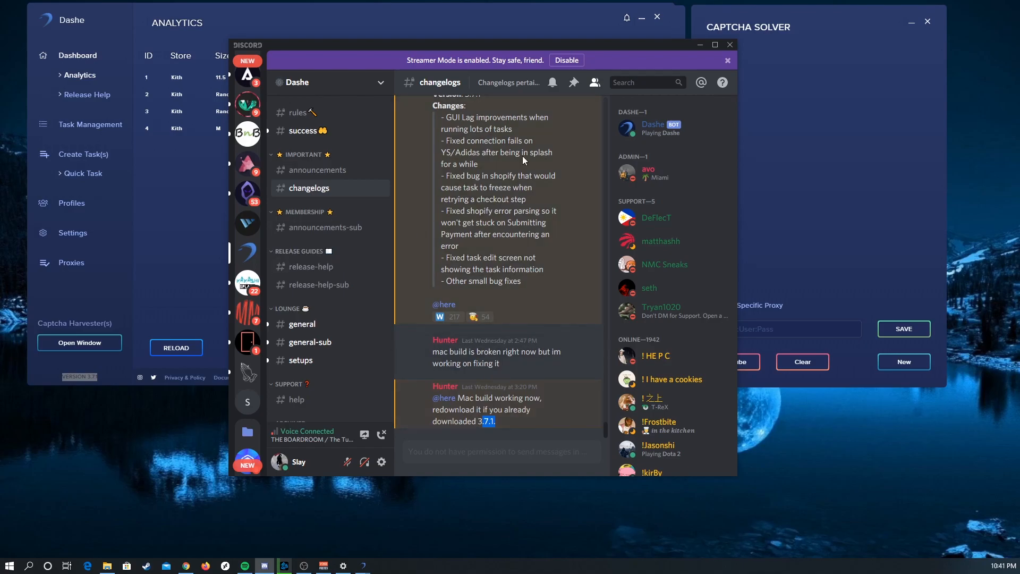
pyautogui.click(700, 45)
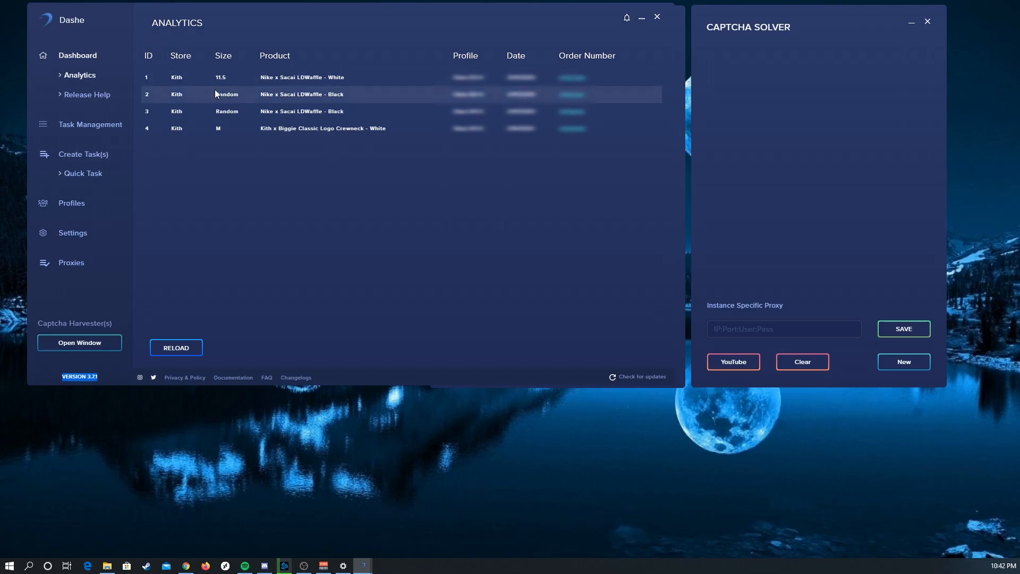
pyautogui.hotkey('alt', 'Tab')
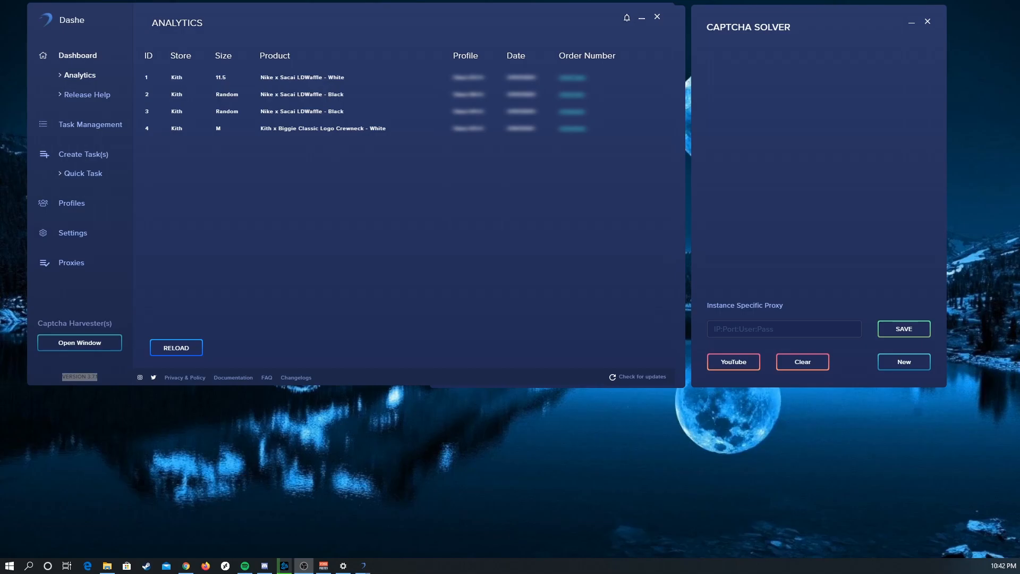